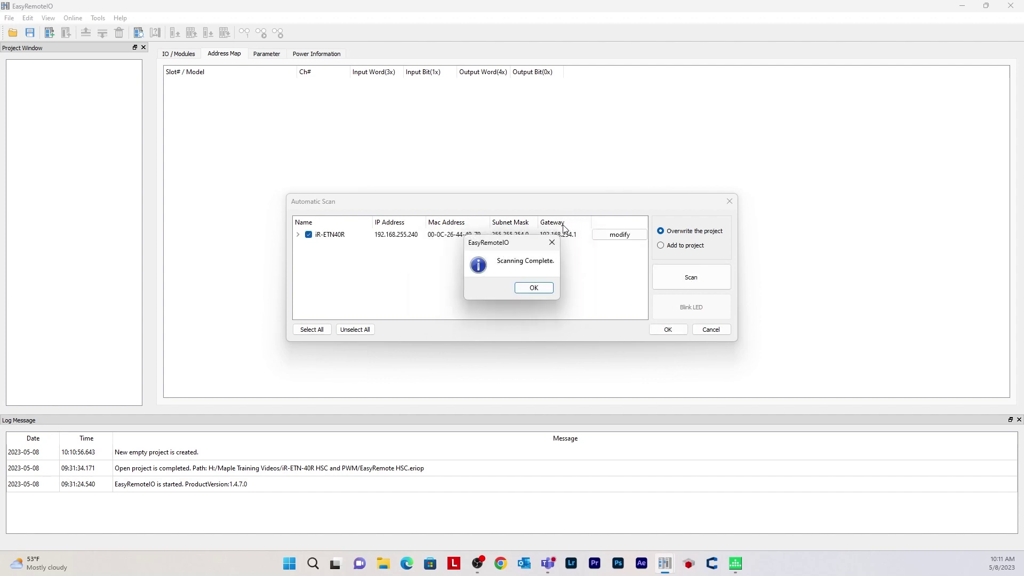
# Load the scanned iR-ETN40R coupler, overwriting the current project, and start online monitoring.
pyautogui.click(532, 288)
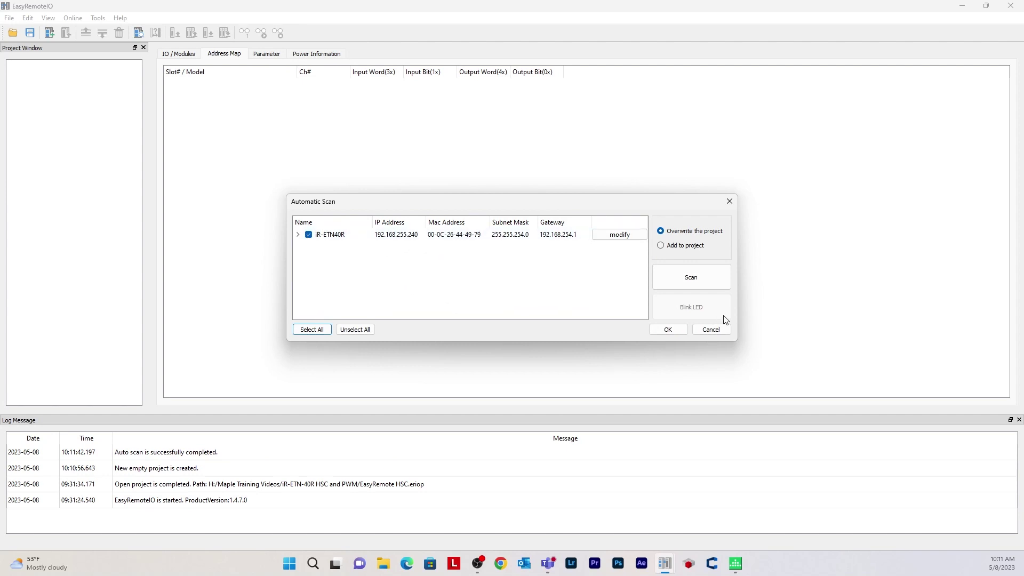
pyautogui.click(668, 330)
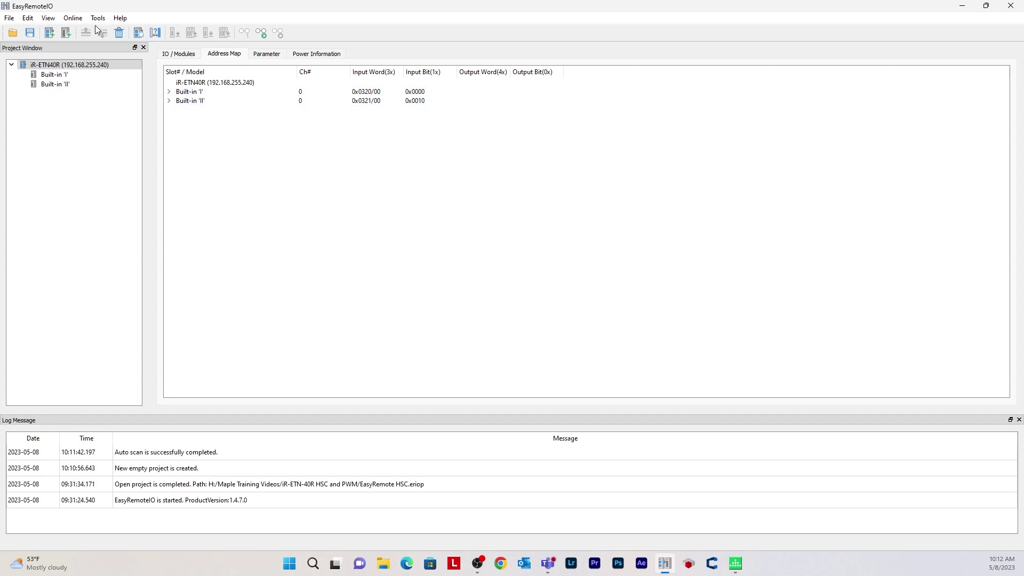
pyautogui.click(74, 18)
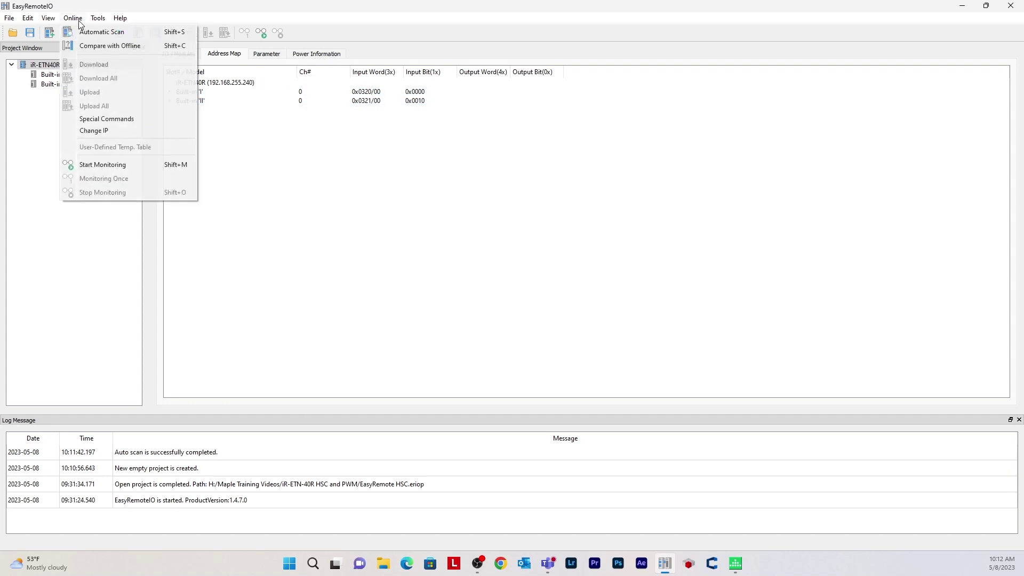
pyautogui.click(86, 167)
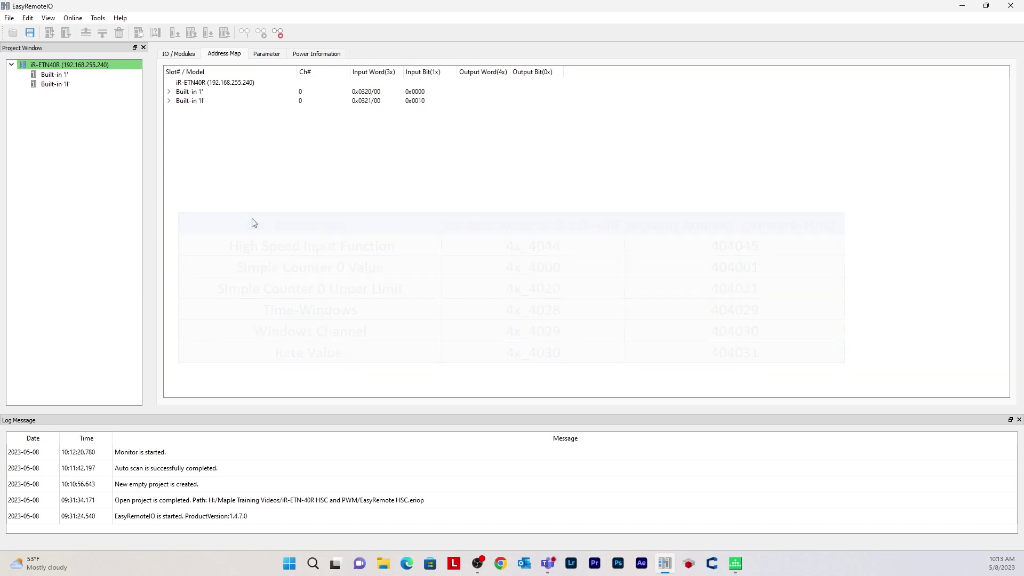
# Switch to MAPware-7000 and filter the project's tag list to the iR ETN 40R node.
pyautogui.click(742, 567)
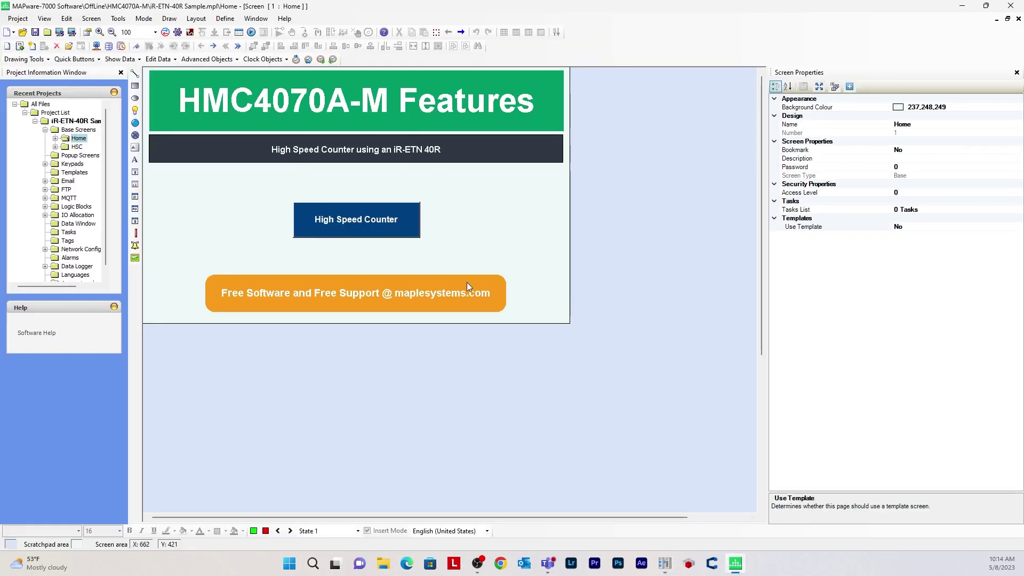
pyautogui.doubleClick(70, 241)
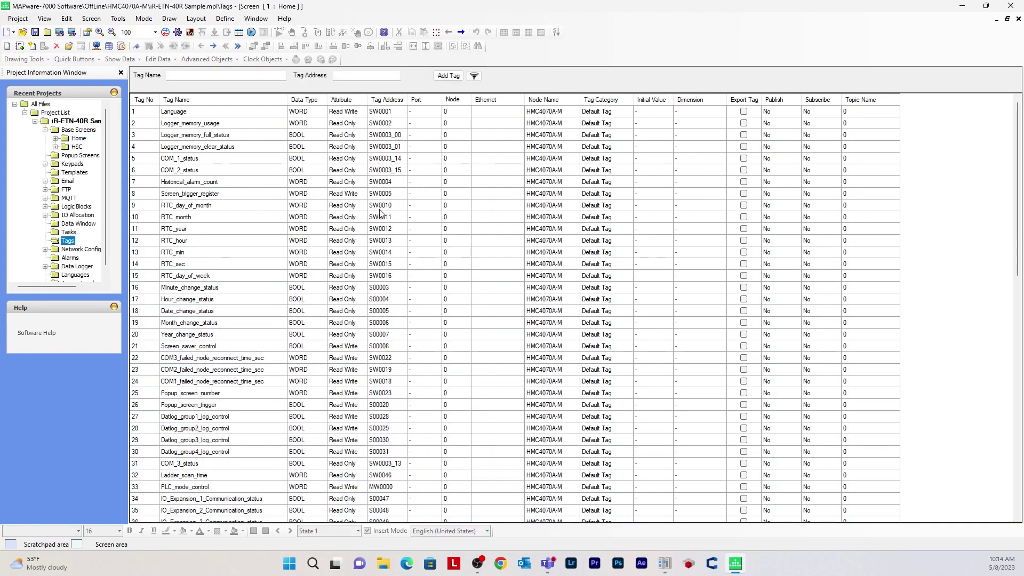
pyautogui.click(474, 76)
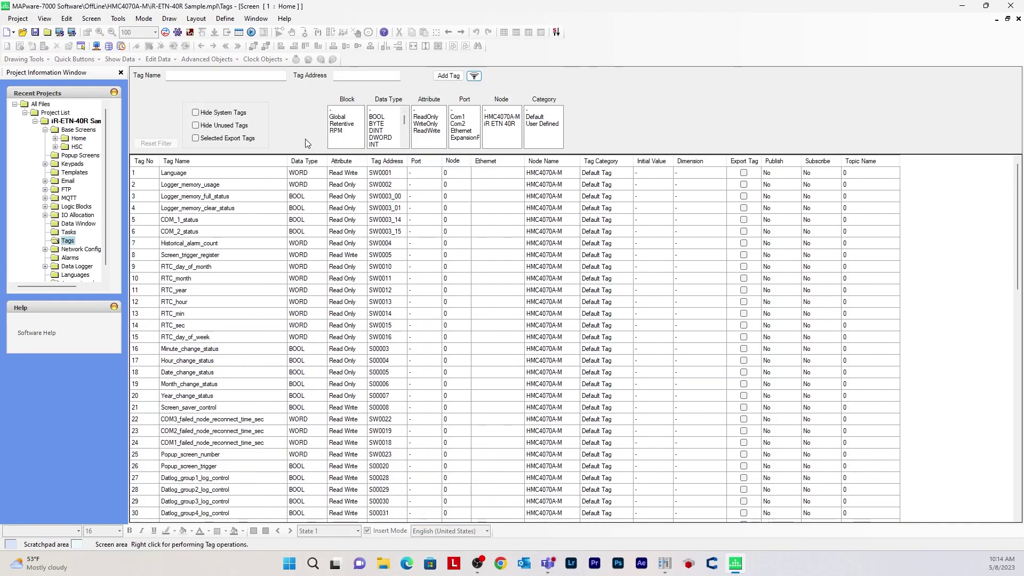
pyautogui.click(500, 131)
pyautogui.click(500, 128)
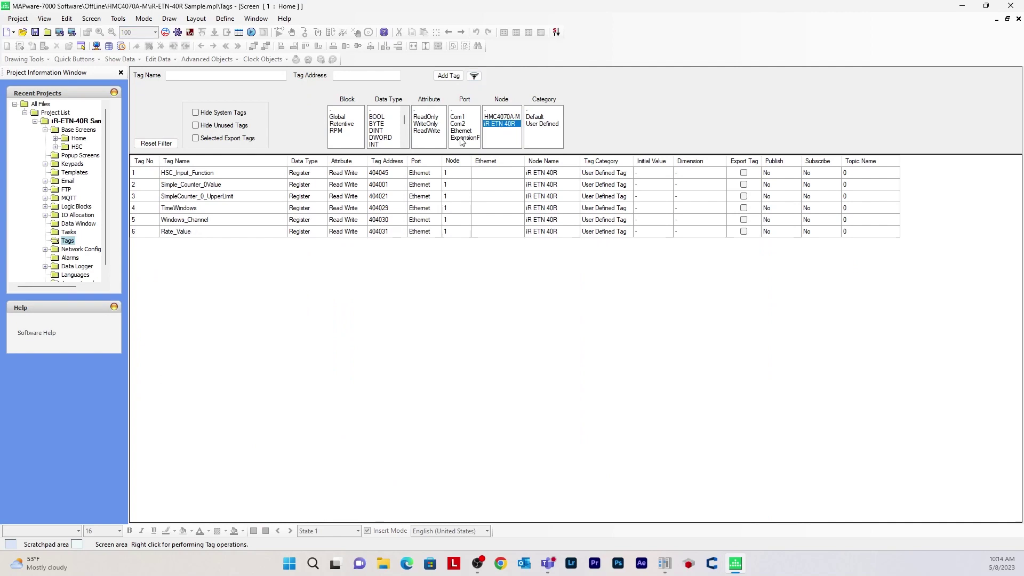
# Open the Rate_Value tag's definition to review its register address, and close it.
pyautogui.click(379, 233)
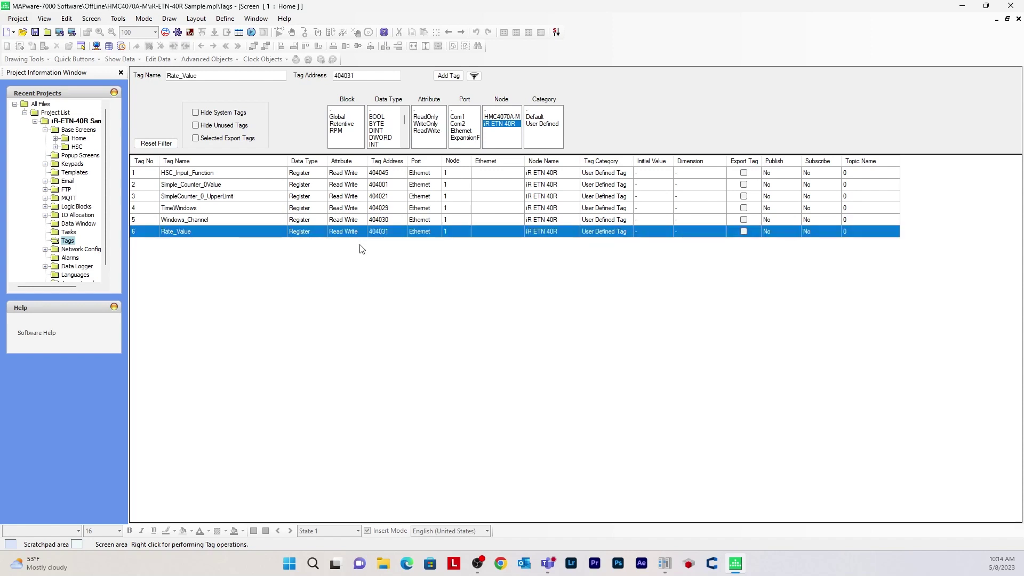
pyautogui.doubleClick(380, 234)
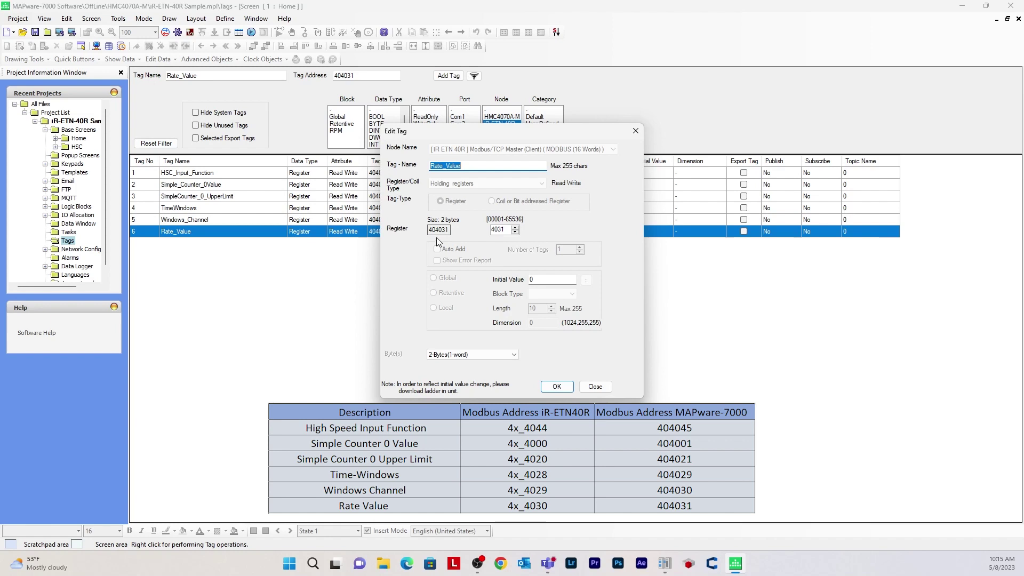
pyautogui.press('Return')
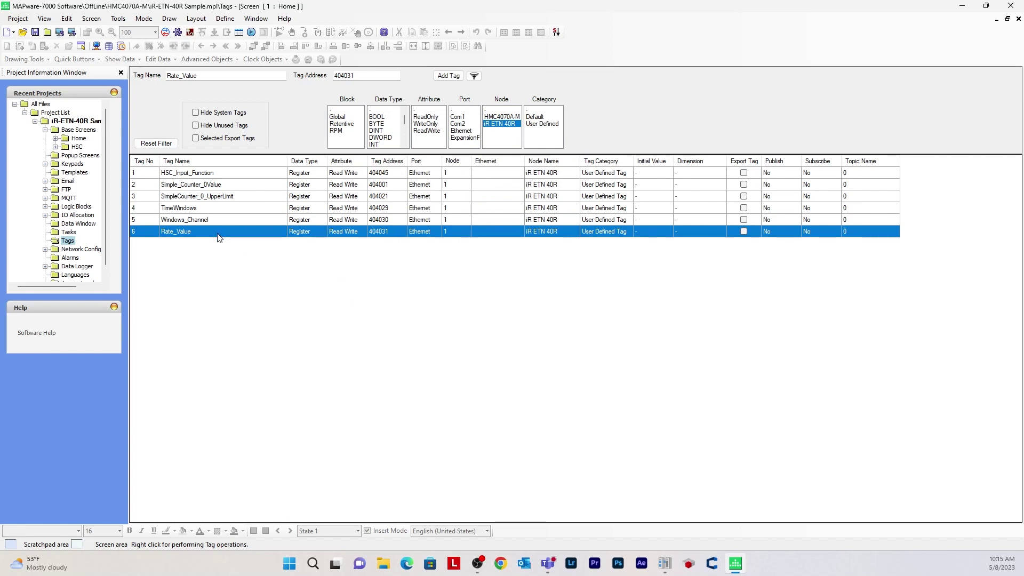
# Review the iR ETN 40R node's IP address, port and protocol settings under Com3 (Ethernet) in the network configuration, and close them.
pyautogui.click(81, 251)
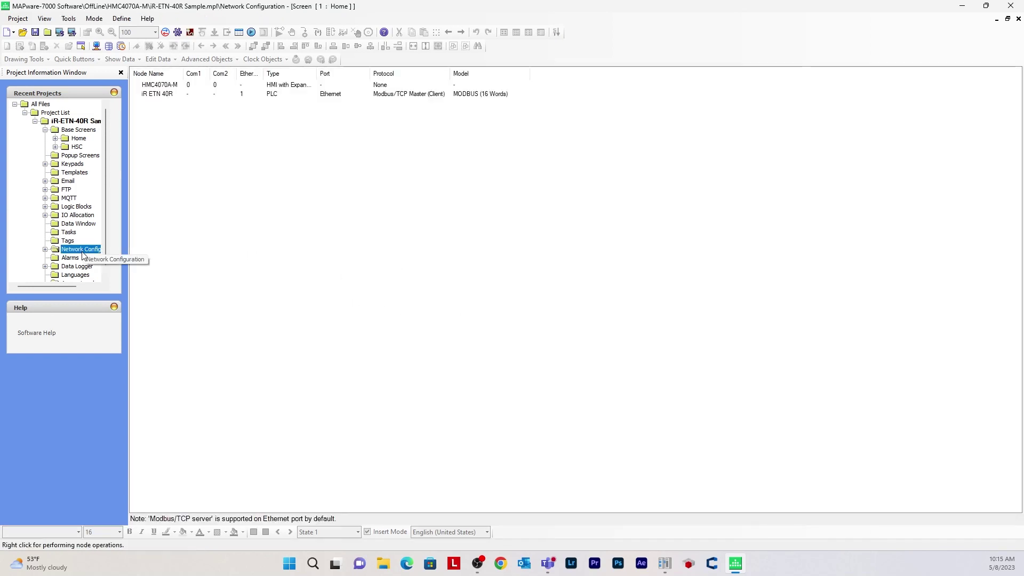
pyautogui.doubleClick(82, 250)
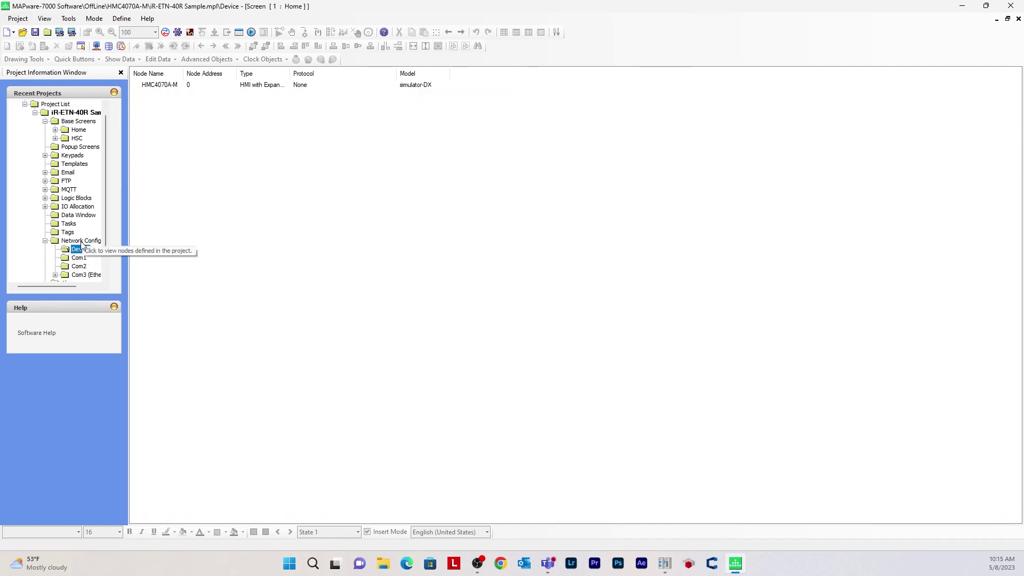
pyautogui.click(79, 276)
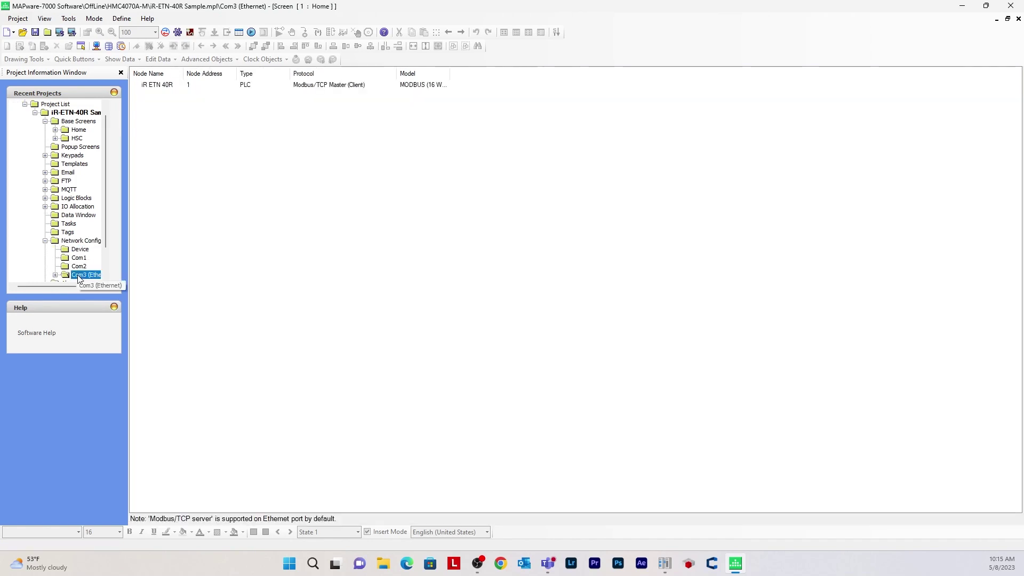
pyautogui.rightClick(78, 277)
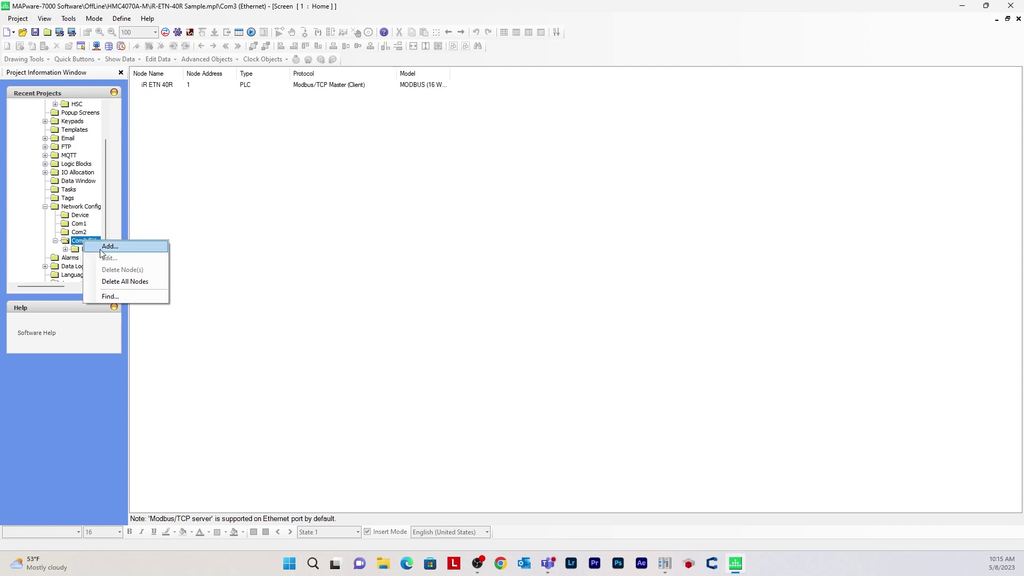
pyautogui.click(101, 249)
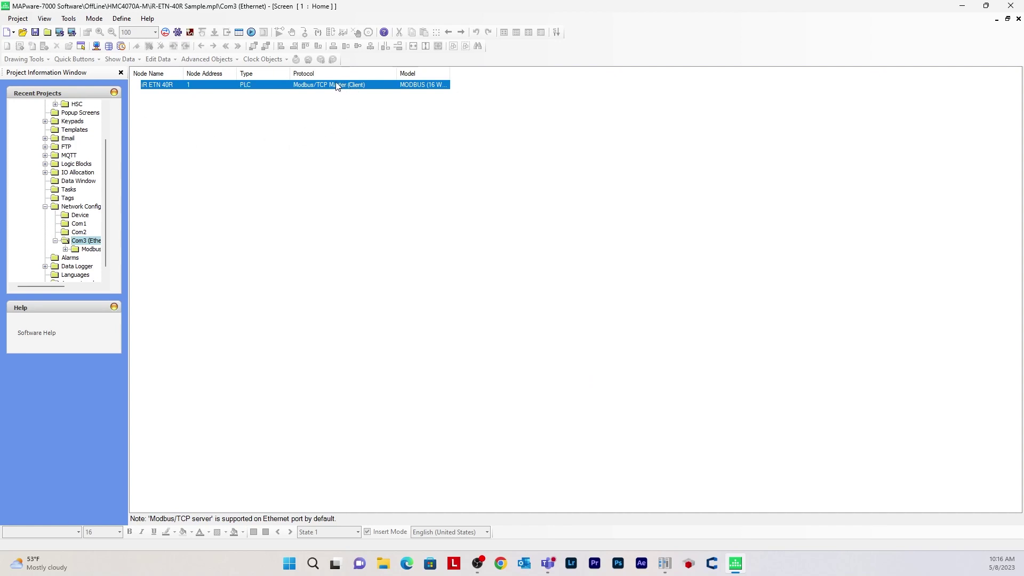
pyautogui.doubleClick(221, 86)
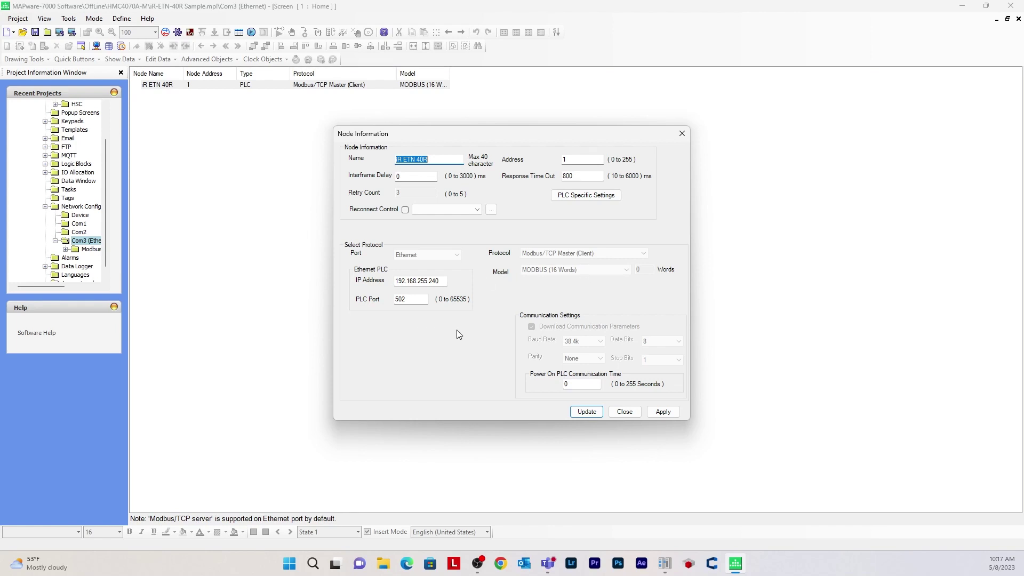
pyautogui.click(682, 141)
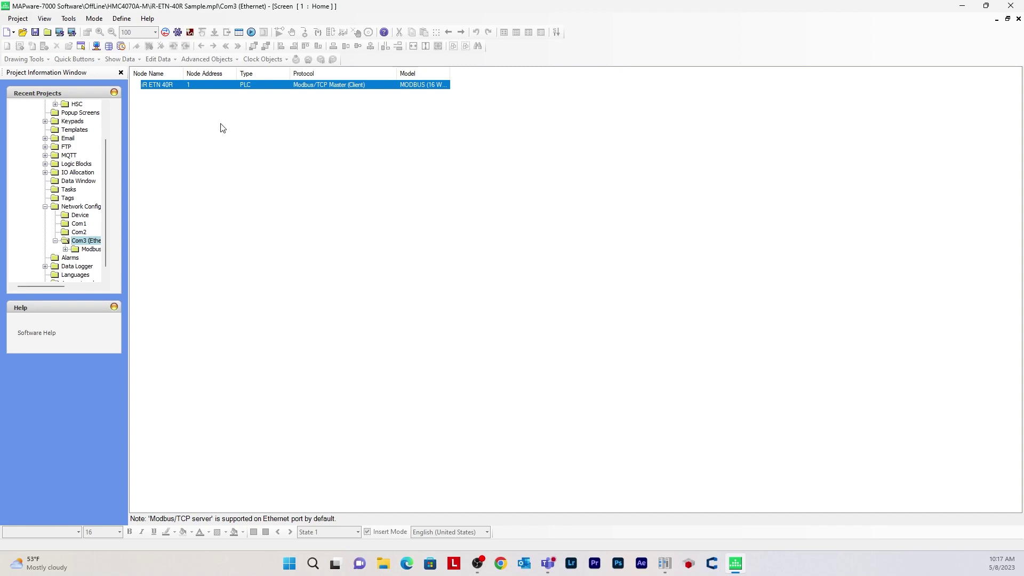
# Return to the project's tag list and filter it by the iR ETN 40R node again.
pyautogui.click(68, 198)
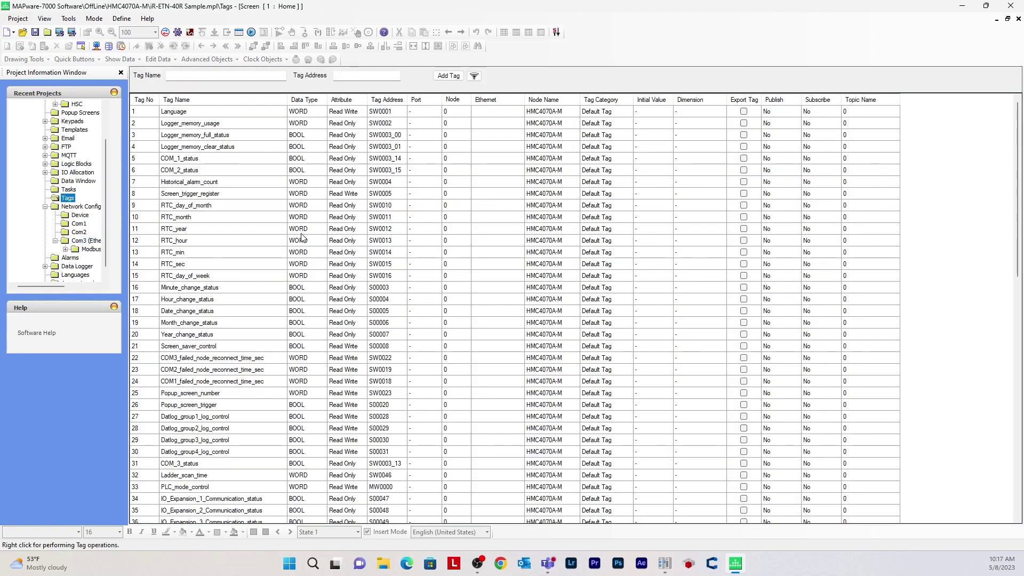
pyautogui.click(474, 76)
pyautogui.click(490, 124)
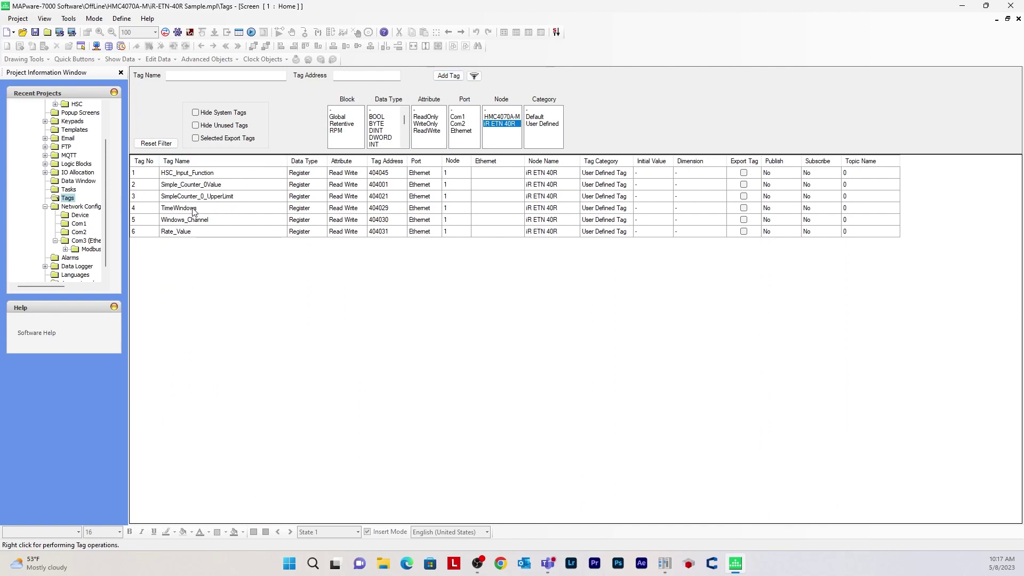
# Start a new tag on the iR ETN 40R Modbus/TCP node with the Holding registers type, and cancel without adding it.
pyautogui.click(216, 173)
pyautogui.click(455, 76)
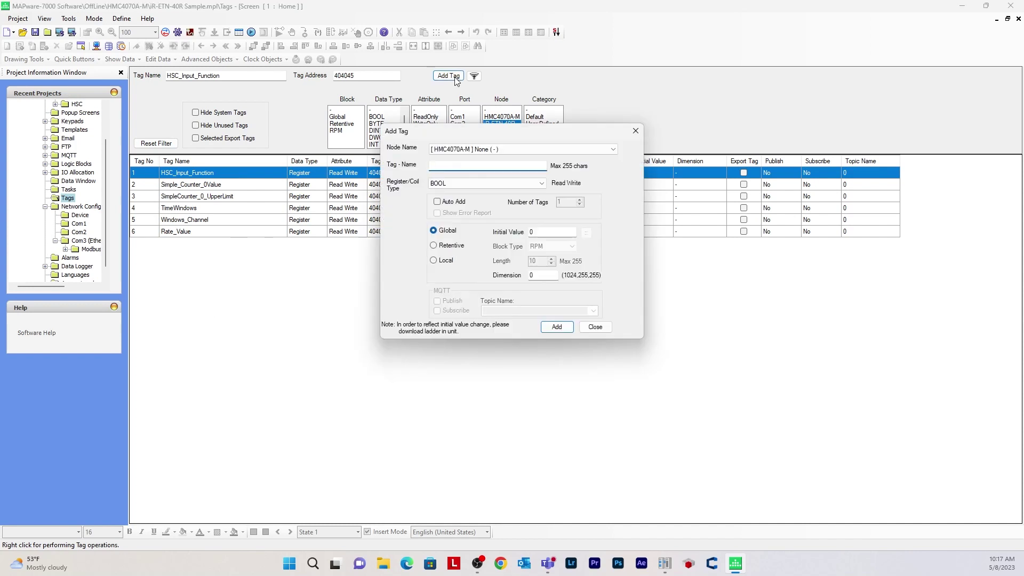
pyautogui.click(453, 150)
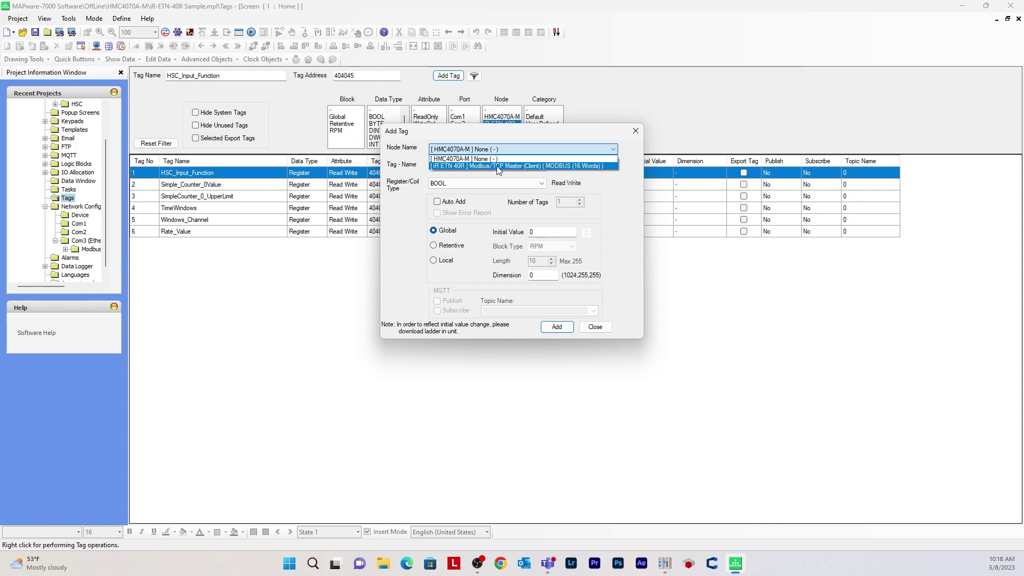
pyautogui.click(497, 166)
pyautogui.click(478, 167)
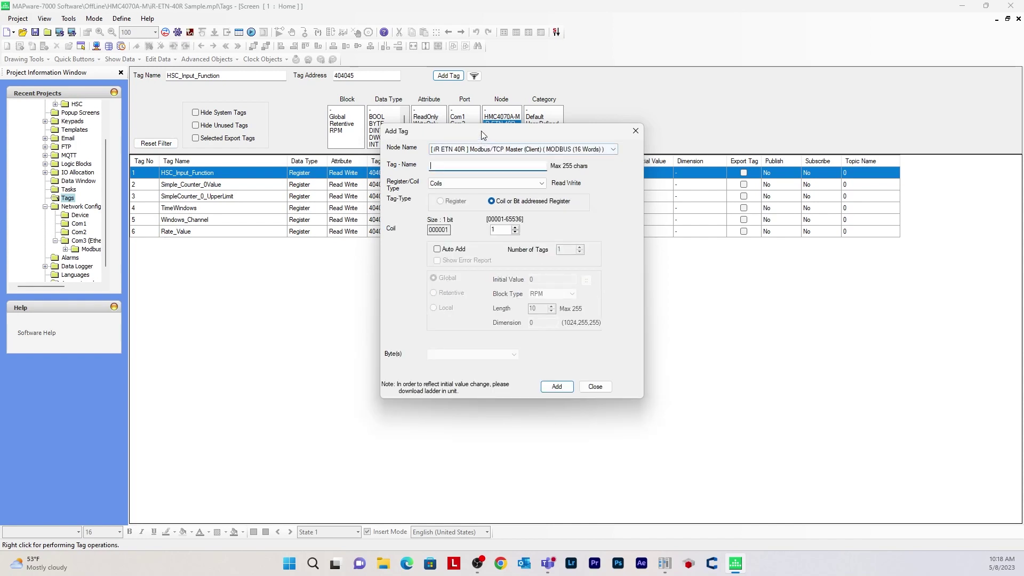
pyautogui.moveTo(480, 130); pyautogui.dragTo(543, 130)
pyautogui.click(504, 169)
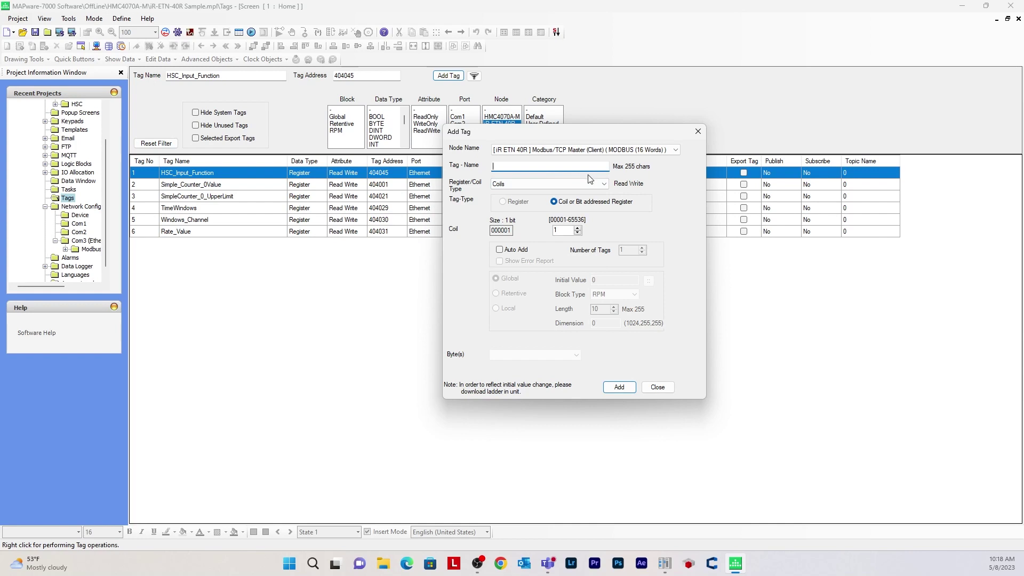
pyautogui.click(566, 184)
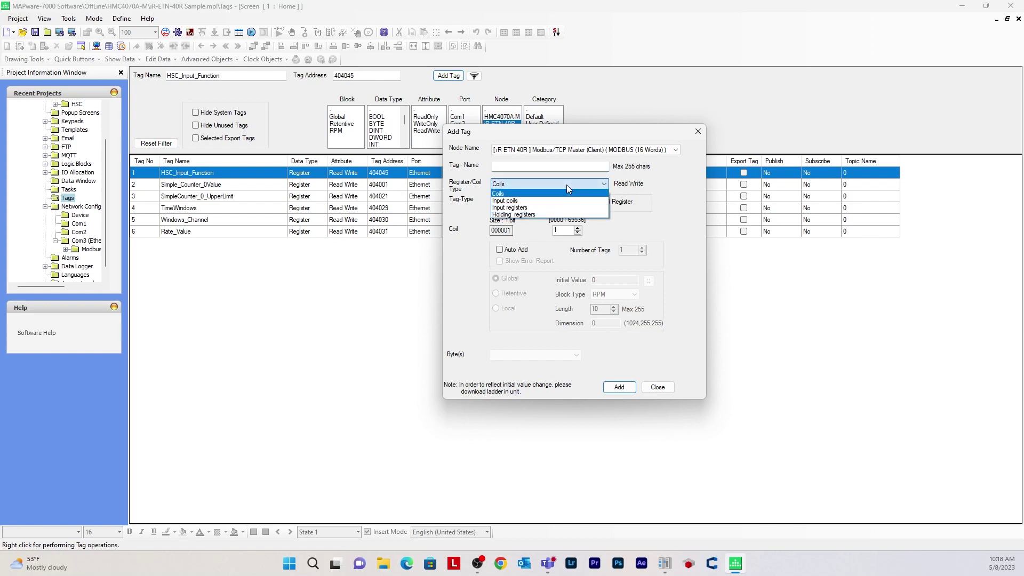
pyautogui.click(544, 214)
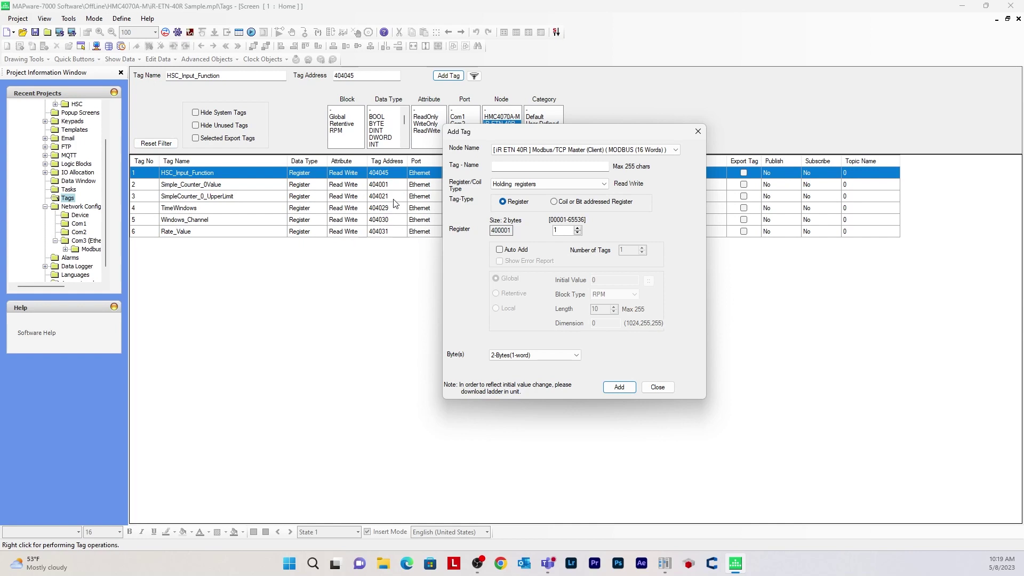
pyautogui.press('Escape')
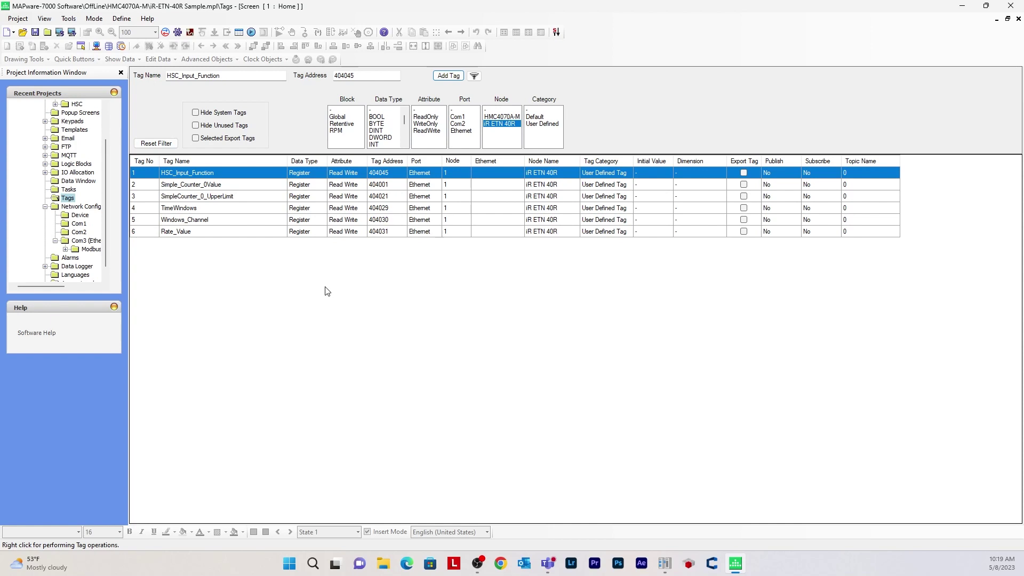
# Check the Base Screens list and its option for creating a new base screen, and open the HSC screen.
pyautogui.scroll(2, 116, 129)
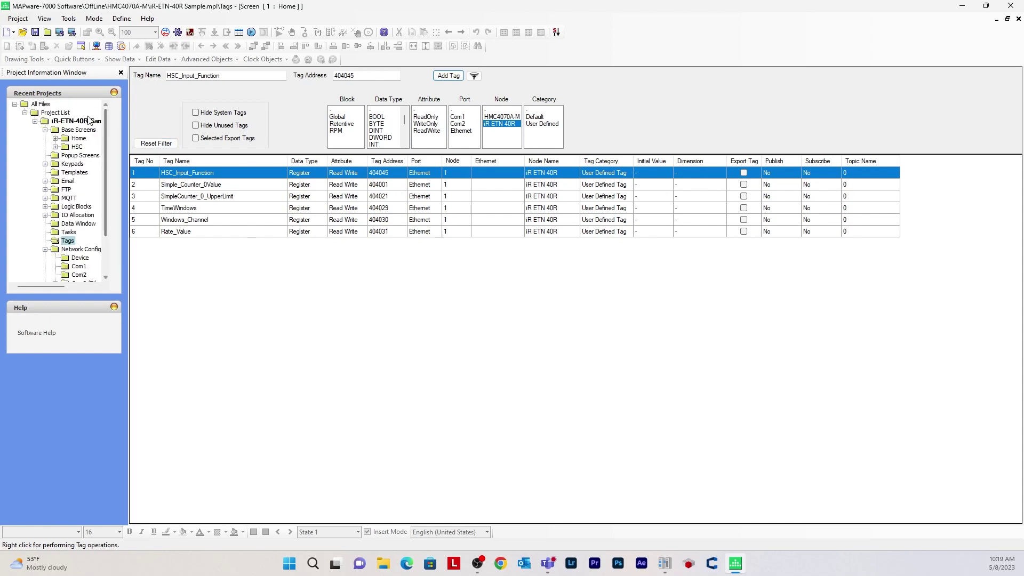
pyautogui.click(86, 133)
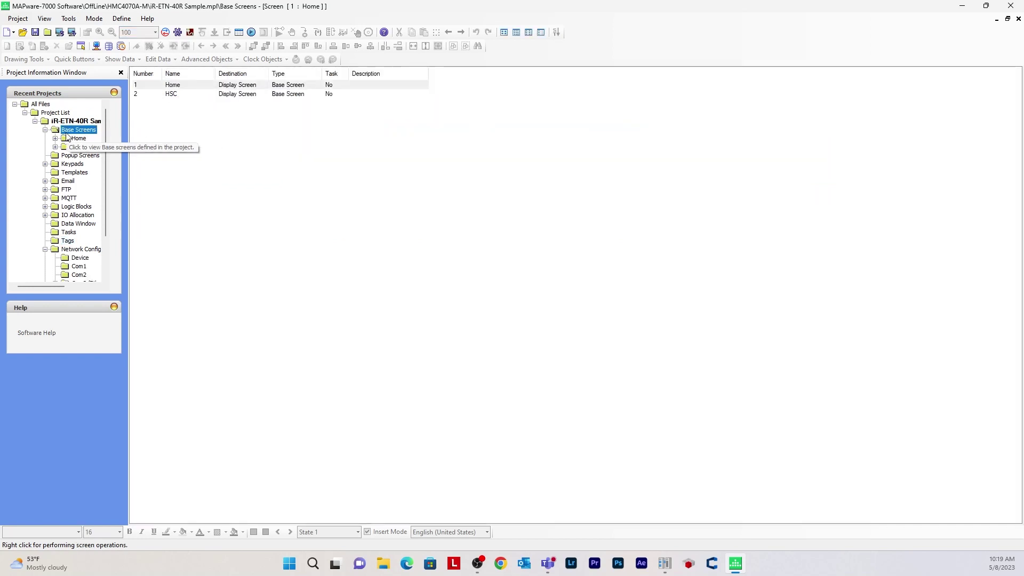
pyautogui.rightClick(67, 134)
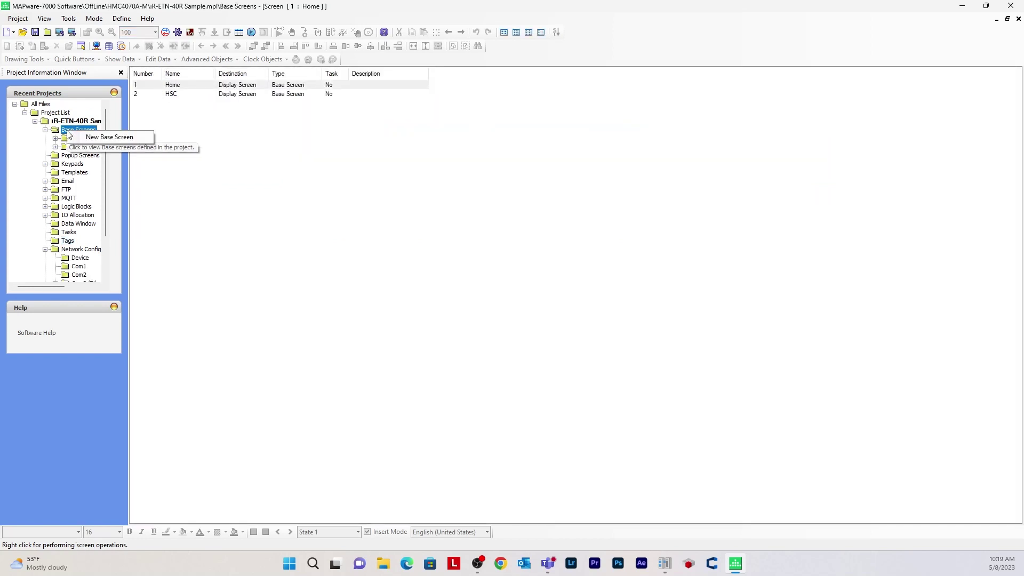
pyautogui.click(79, 136)
pyautogui.click(78, 147)
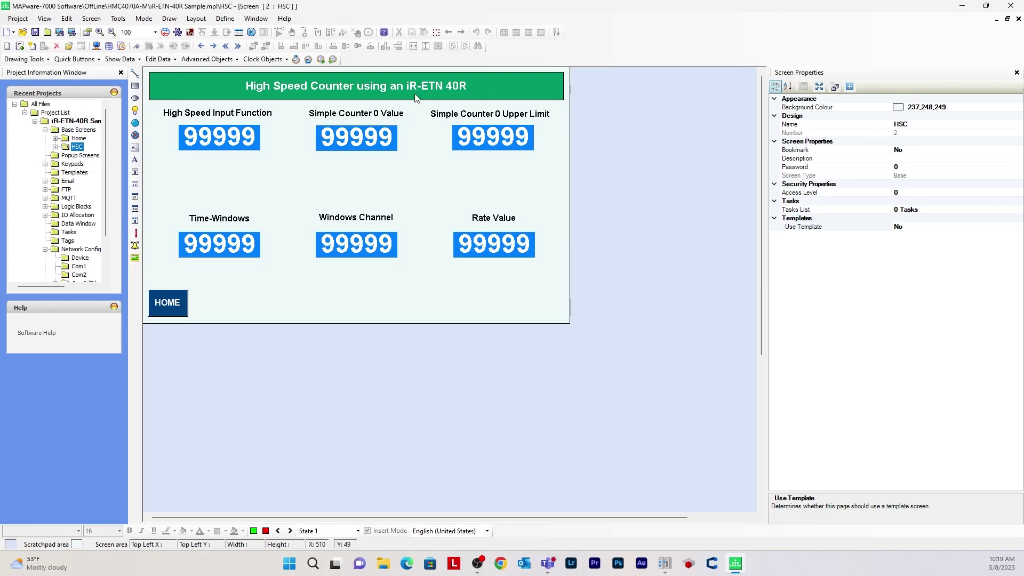
# Select the numeric display under High Speed Input Function and examine its assigned Tag Name property.
pyautogui.click(208, 148)
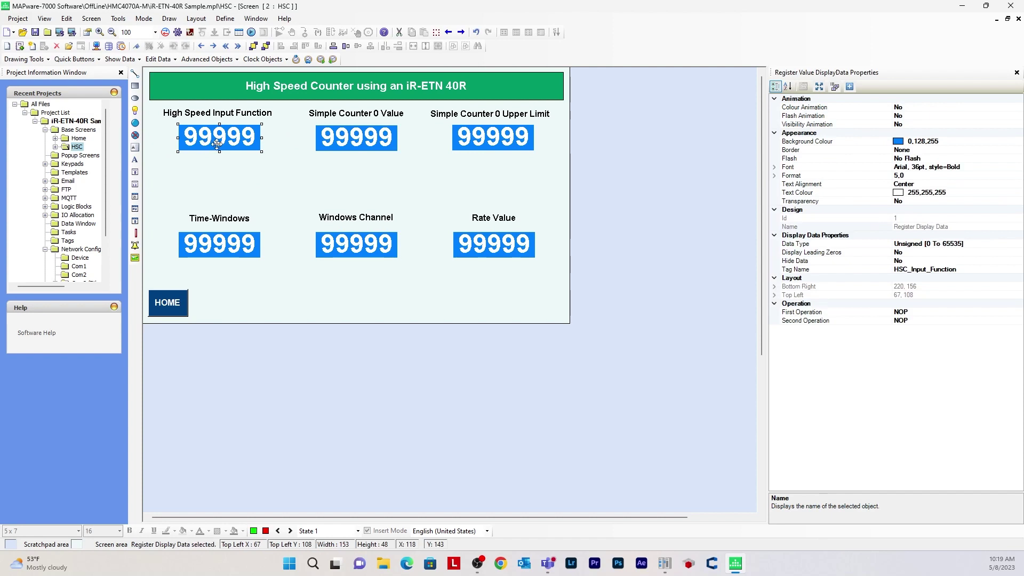
pyautogui.click(119, 60)
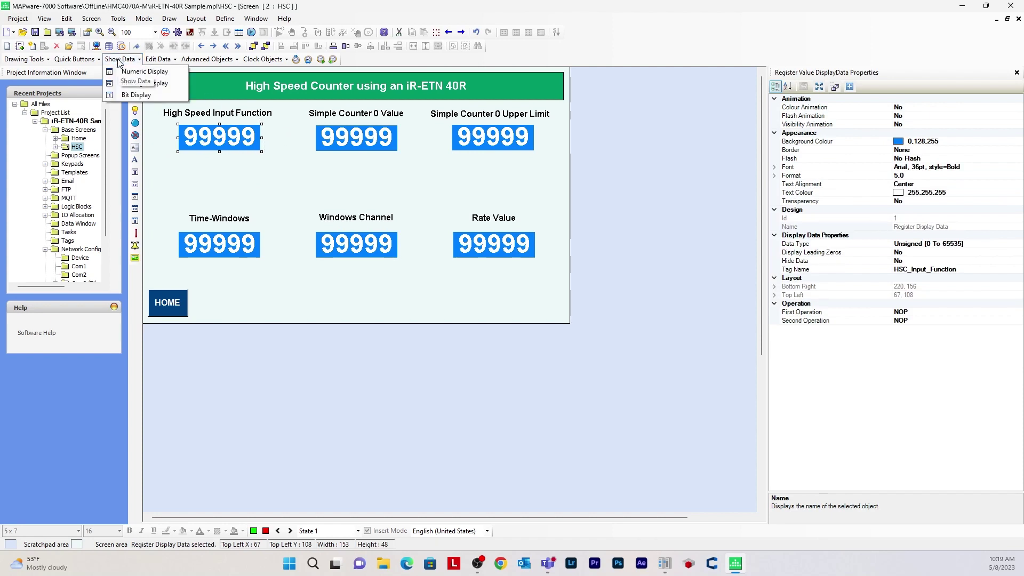
pyautogui.click(147, 73)
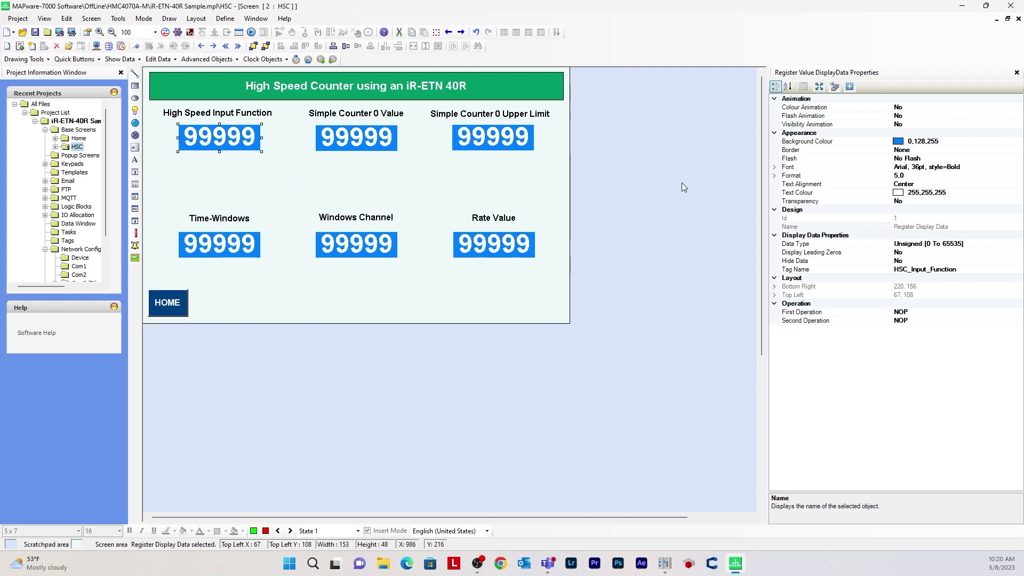
pyautogui.click(905, 271)
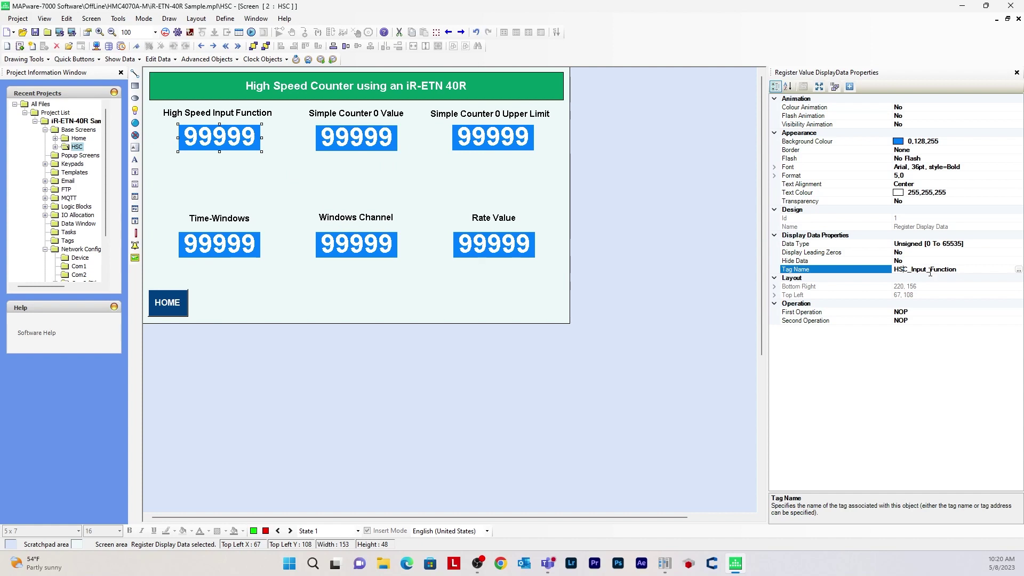
# Examine the Tag Name assigned to each of the remaining five numeric displays on the HSC screen, from Simple Counter 0 Value to Rate Value.
pyautogui.click(356, 140)
pyautogui.click(508, 137)
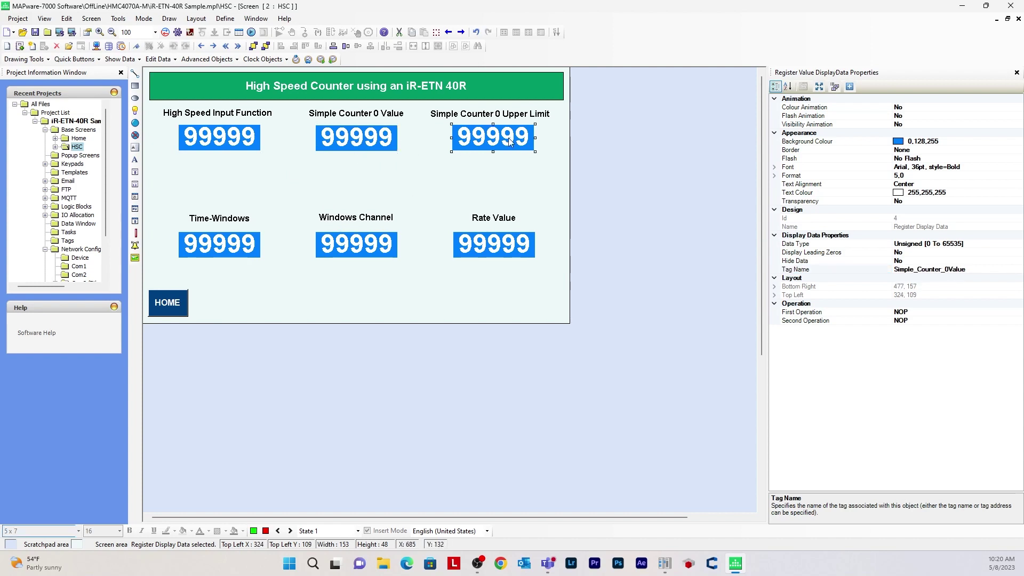
pyautogui.click(212, 250)
pyautogui.click(381, 252)
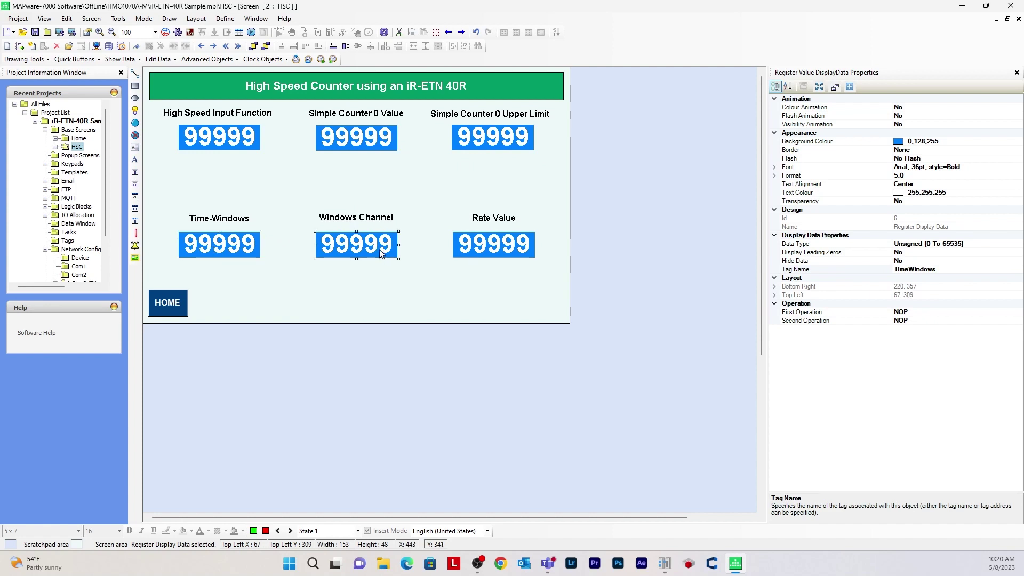
pyautogui.click(516, 241)
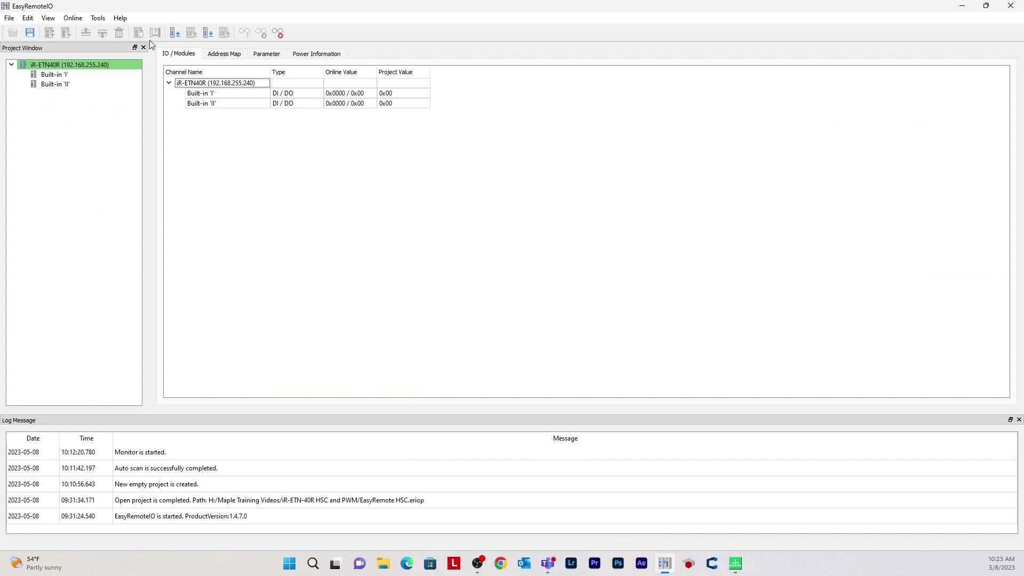
# In EasyRemoteIO, set the Terminal I High-speed Input Function parameter to Simple Counter 0/1 and download the parameters to the iR-ETN40R.
pyautogui.click(267, 54)
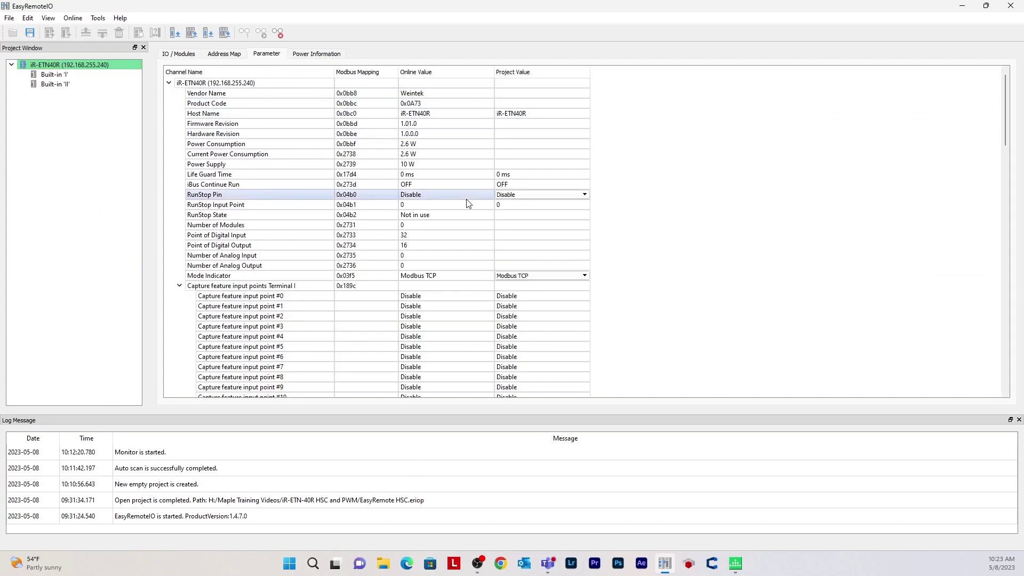
pyautogui.scroll(-1, 465, 184)
pyautogui.scroll(-7, 464, 182)
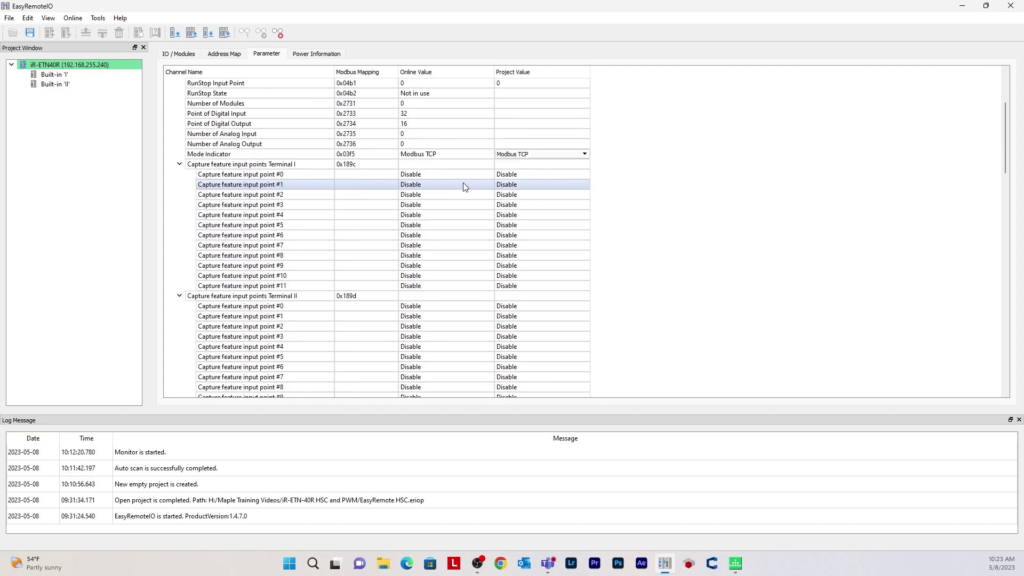
pyautogui.scroll(-4, 461, 180)
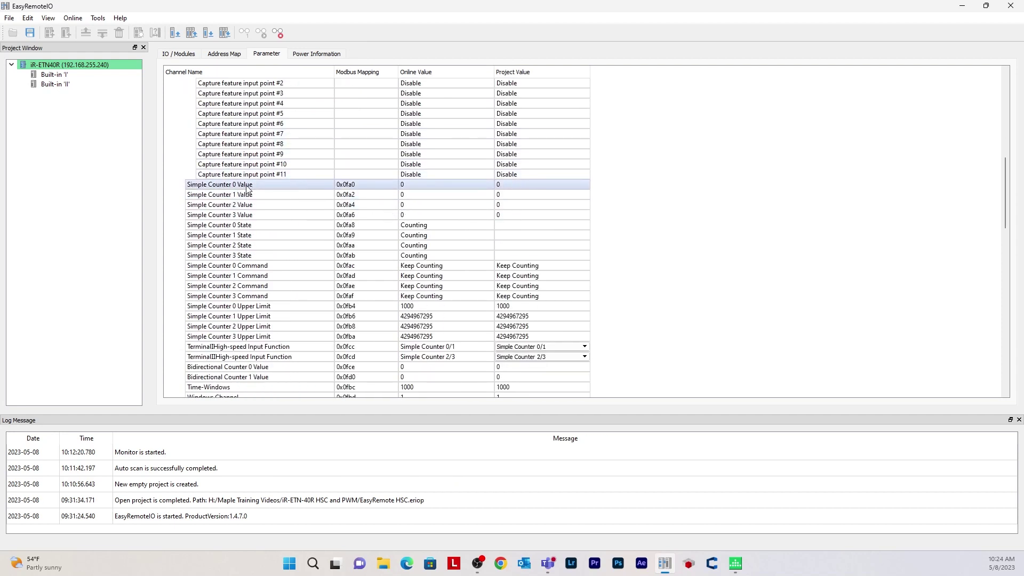
pyautogui.scroll(-3, 450, 234)
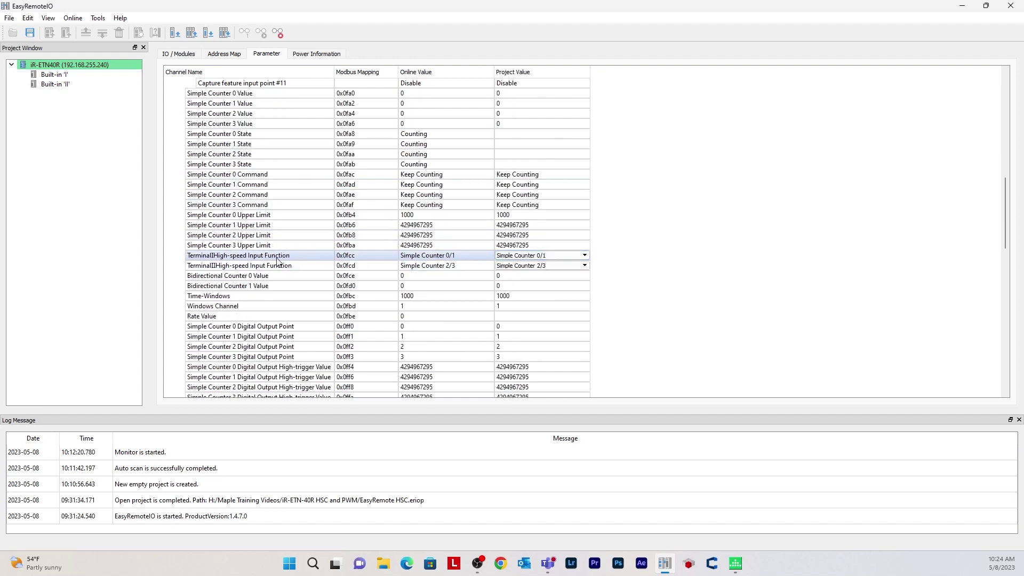
pyautogui.click(520, 256)
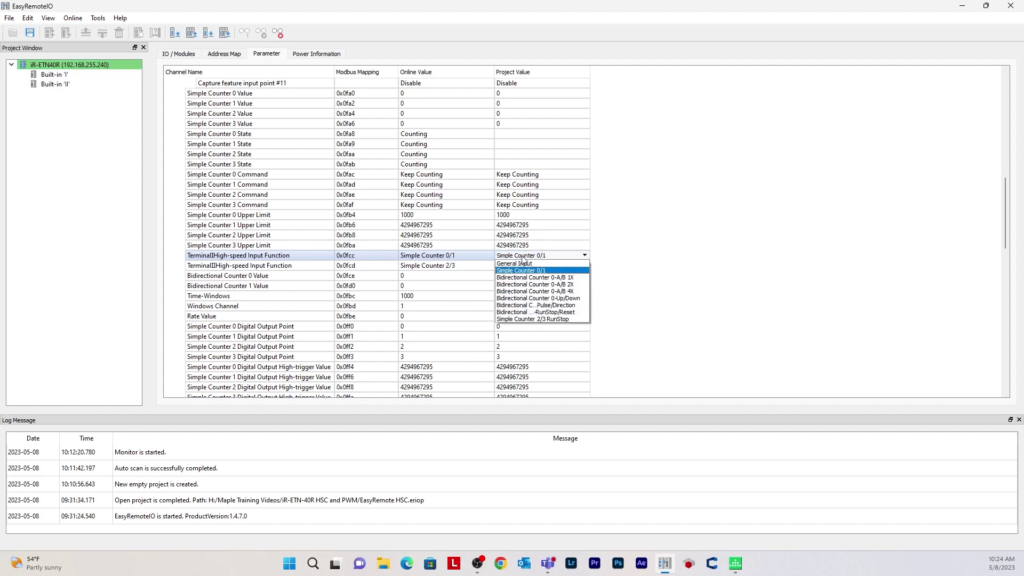
pyautogui.click(528, 270)
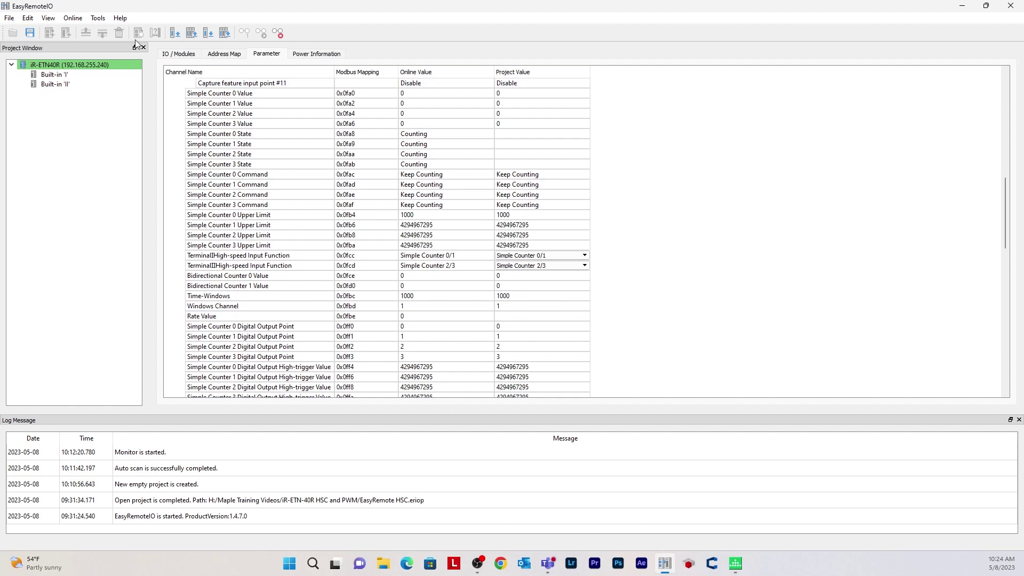
pyautogui.click(73, 17)
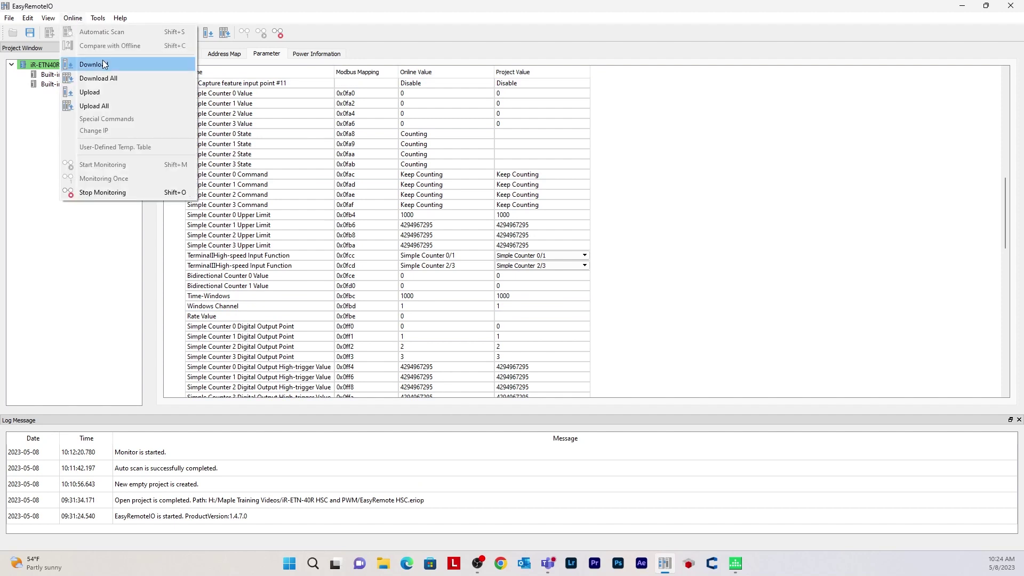
pyautogui.click(446, 308)
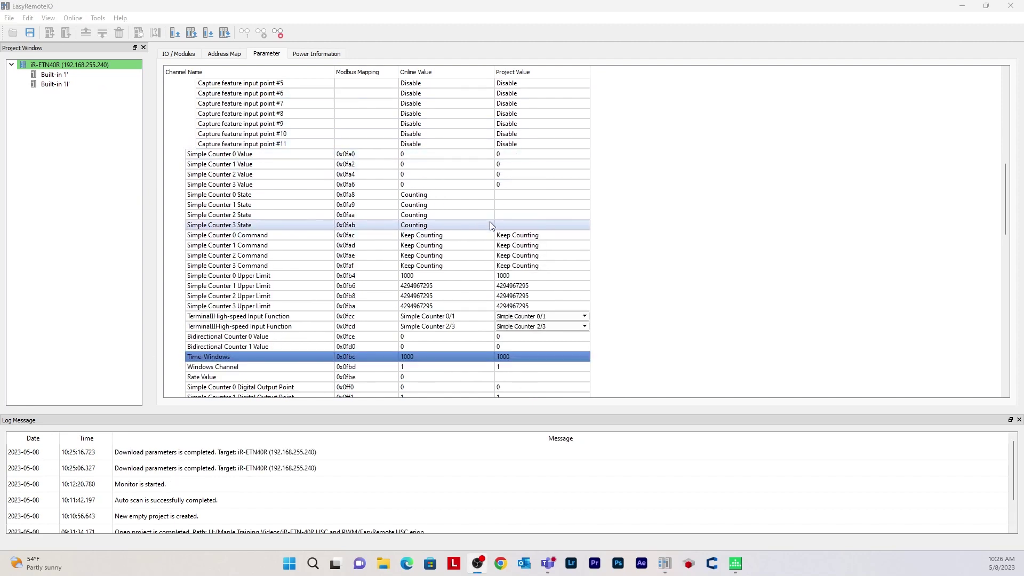
# Examine the Modbus mappings and values of the simple and bidirectional counter parameters of the iR-ETN40R.
pyautogui.scroll(-15, 315, 200)
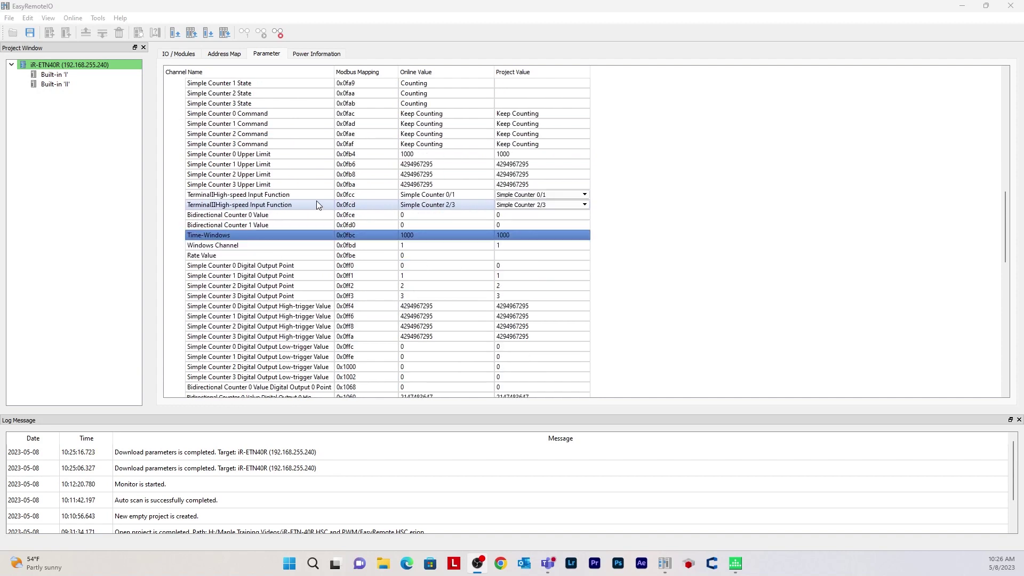
pyautogui.scroll(-6, 316, 201)
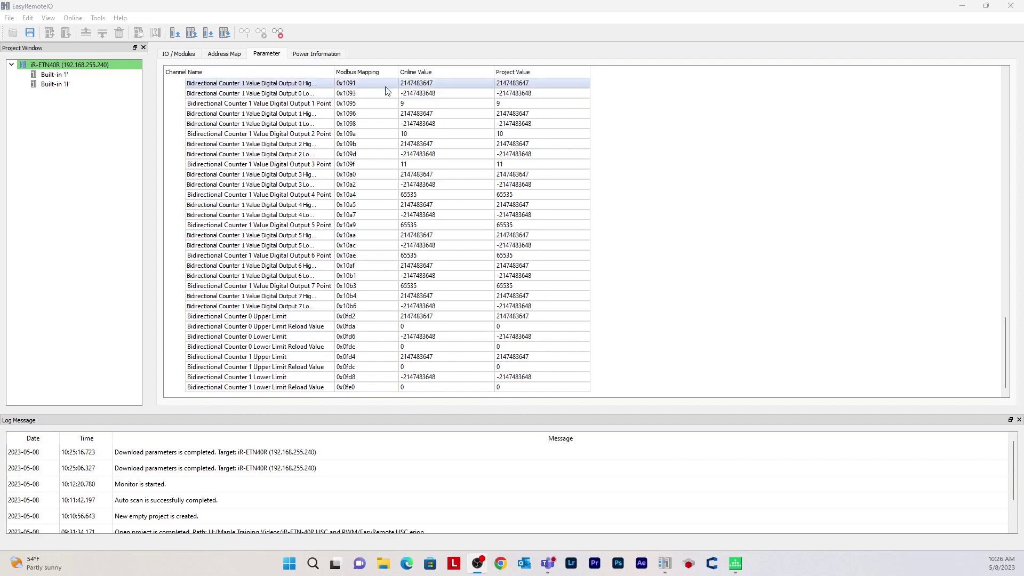
pyautogui.scroll(5, 319, 353)
pyautogui.scroll(11, 318, 354)
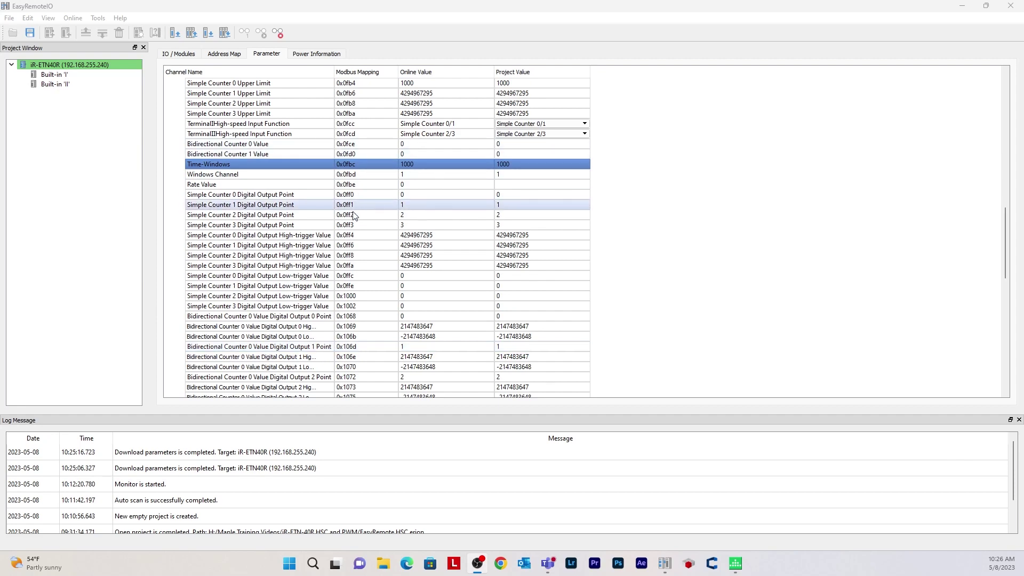
pyautogui.scroll(8, 351, 213)
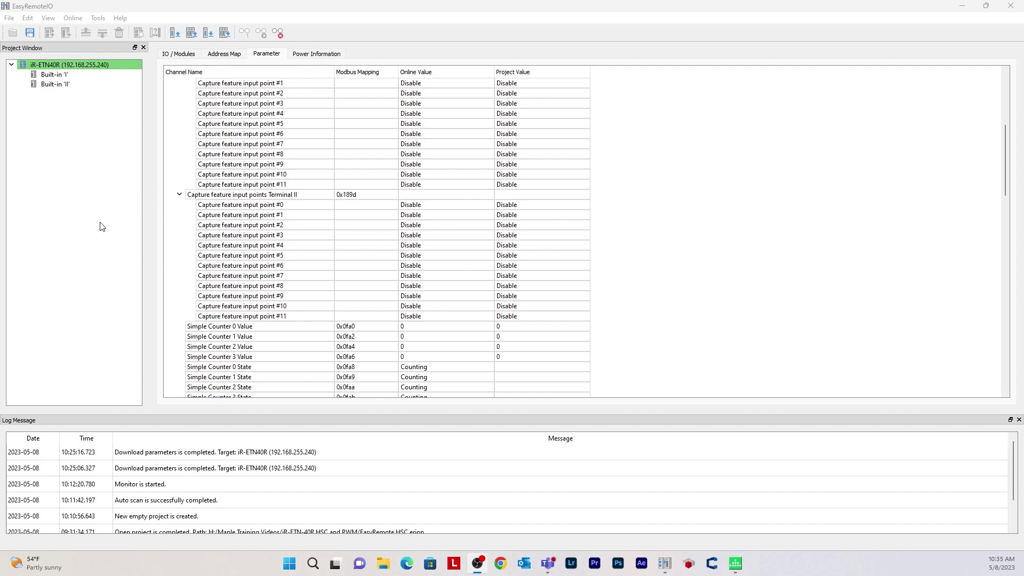
# Switch to MAPware-7000, examine the Simple_Counter_WORD and RPM_Rate_WORD tags on the HMC4070A-M node, and check them in the Data Window.
pyautogui.click(744, 561)
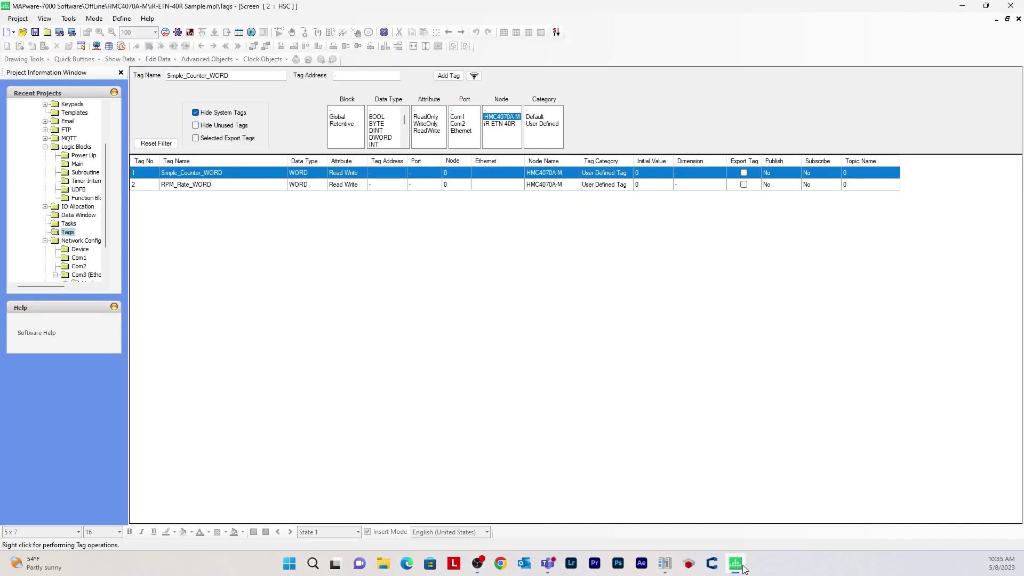
pyautogui.click(219, 185)
pyautogui.click(220, 178)
pyautogui.click(224, 186)
pyautogui.click(228, 179)
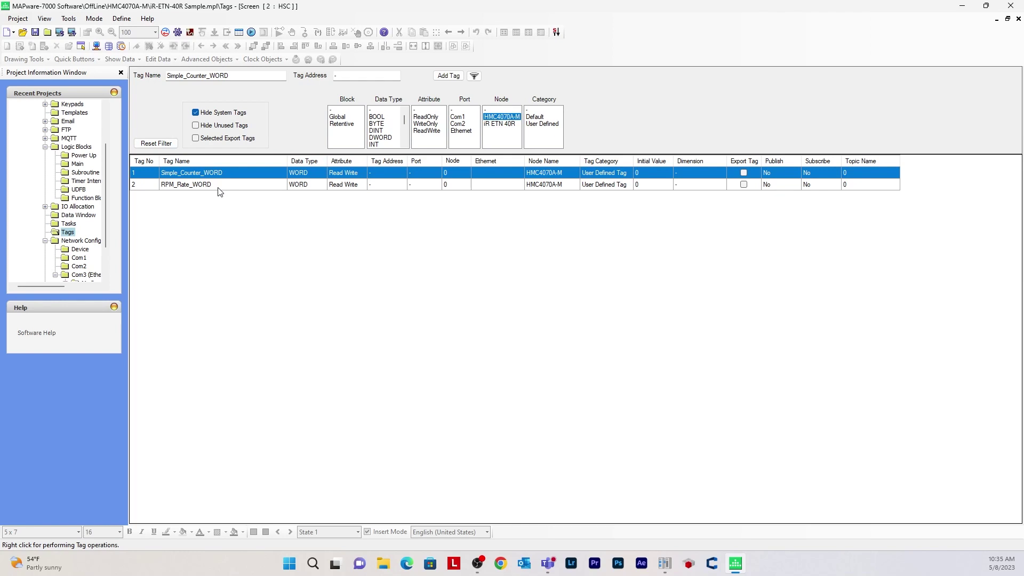
pyautogui.click(239, 33)
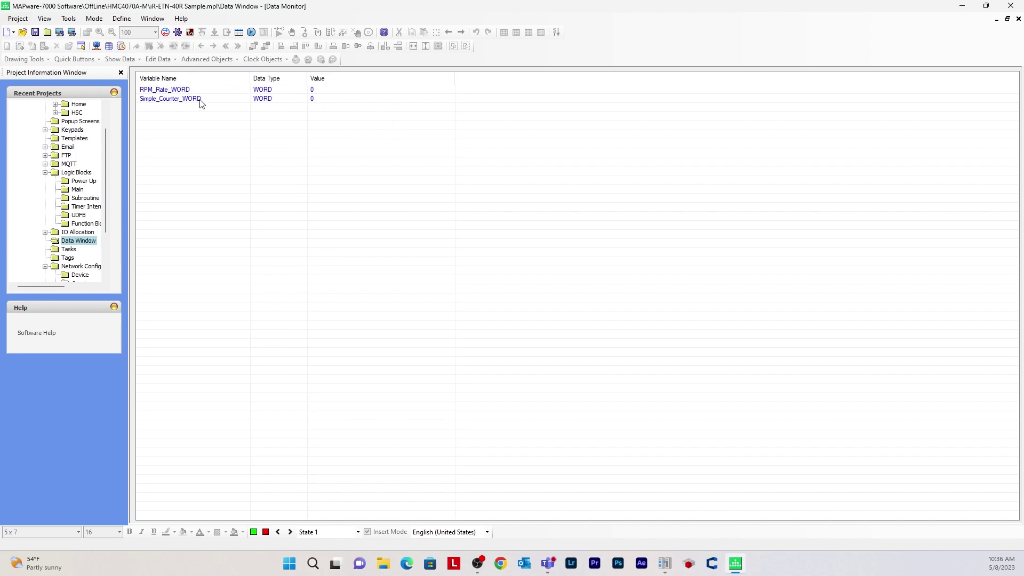
# Open the project's Tasks, target Global Tasks, and choose the Copy HMI/PLC Block to HMI Block operation.
pyautogui.click(69, 249)
pyautogui.click(319, 216)
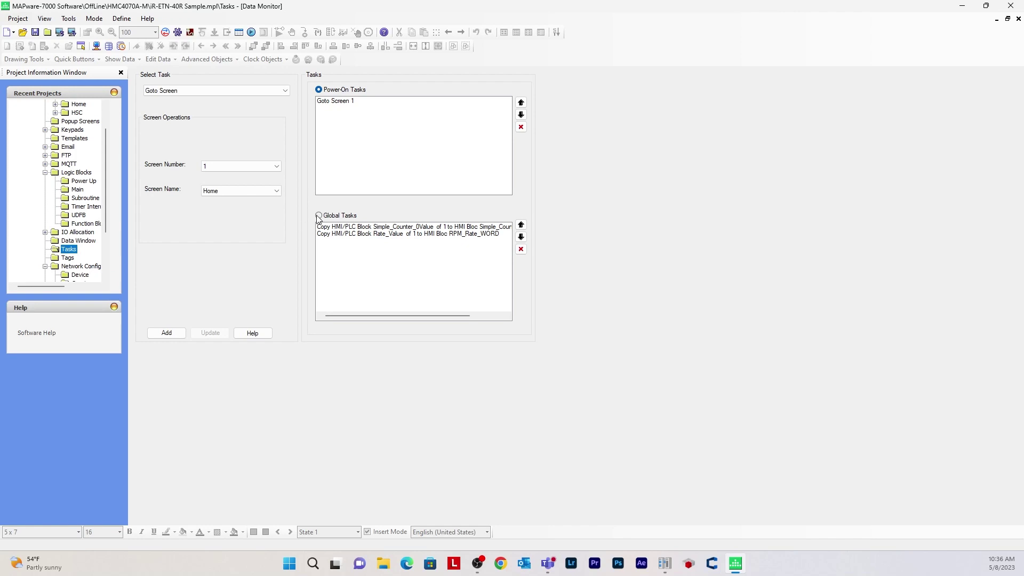
pyautogui.click(244, 91)
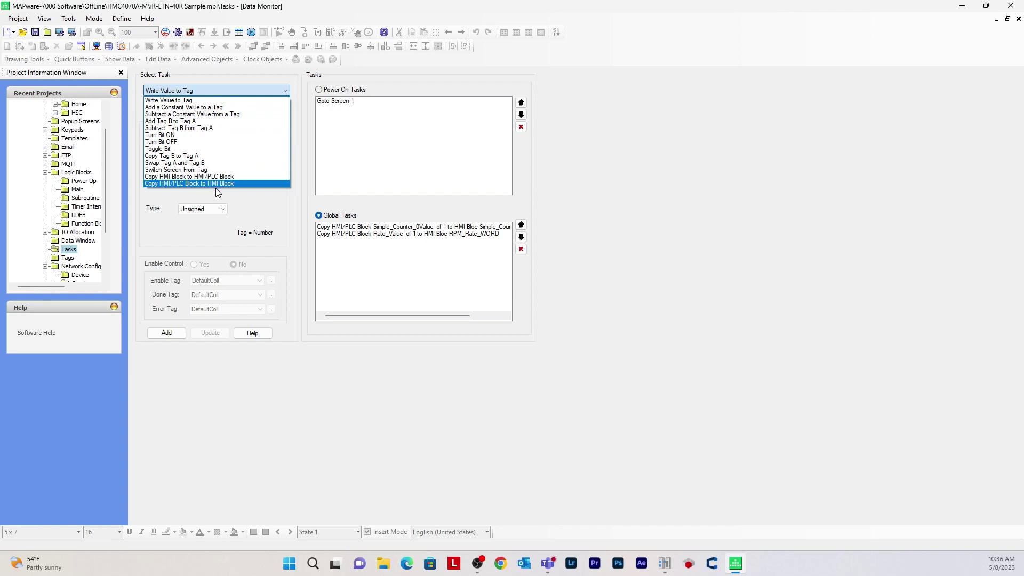
pyautogui.press('Return')
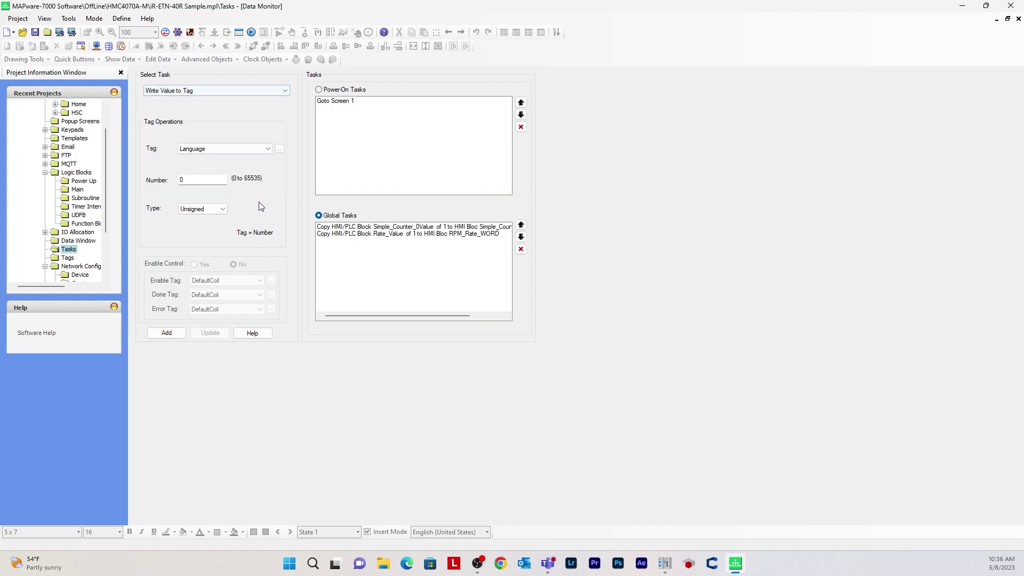
# Examine the Tag A and Tag B choices for the block copy with Simple_Counter_WORD as the HMI tag, without adding a task.
pyautogui.click(236, 151)
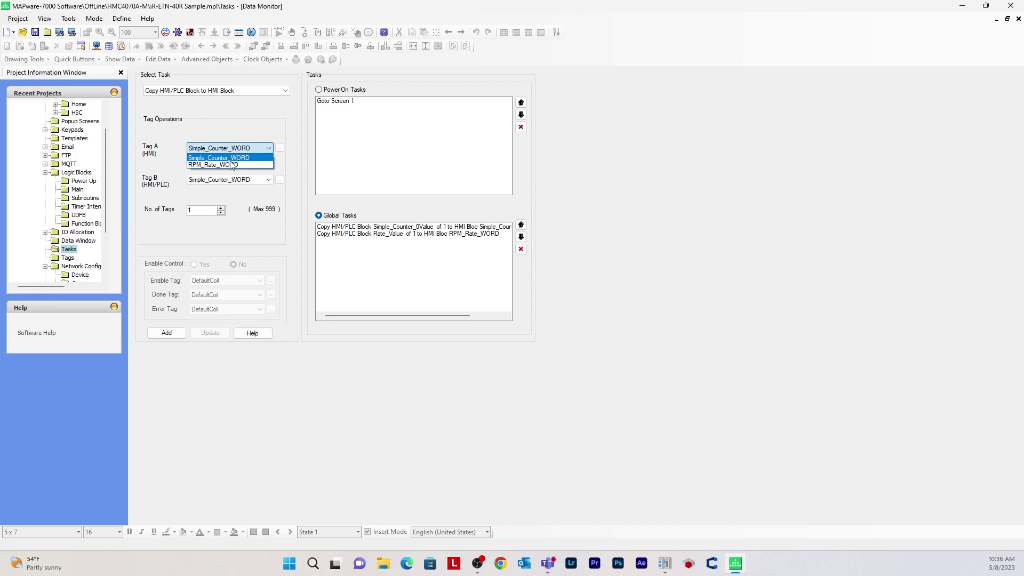
pyautogui.click(231, 138)
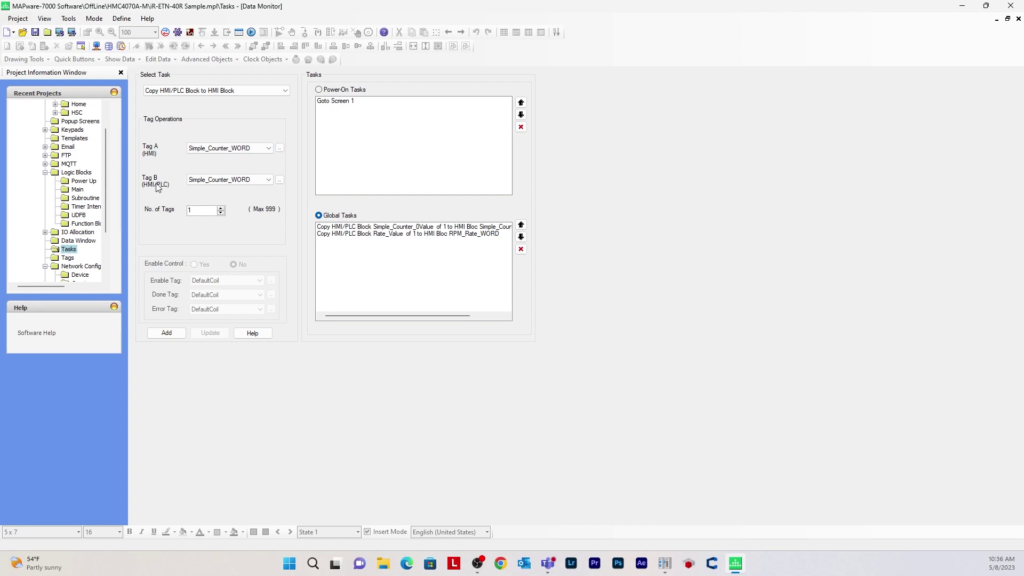
pyautogui.click(216, 181)
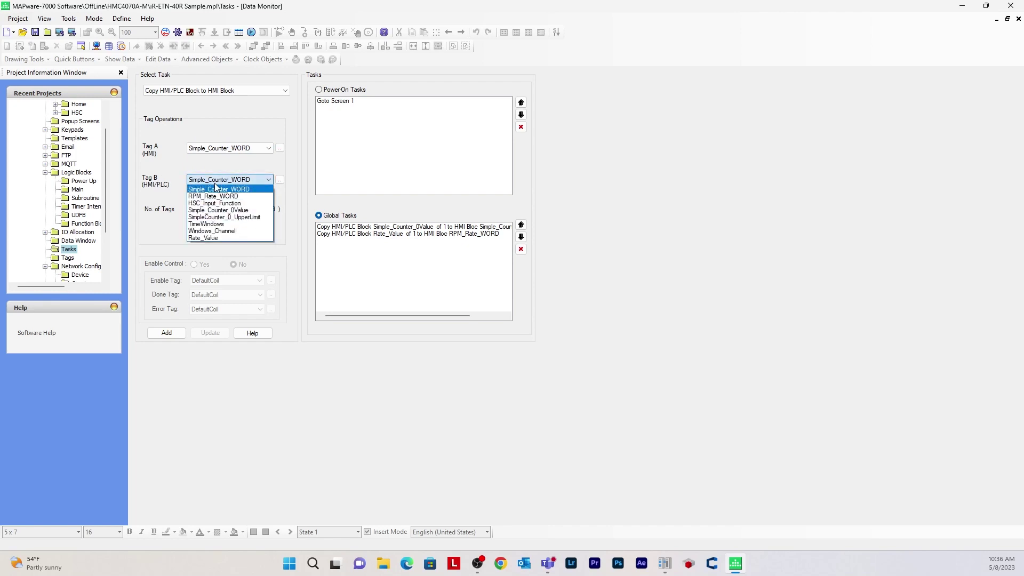
pyautogui.click(214, 149)
pyautogui.click(211, 149)
pyautogui.click(203, 157)
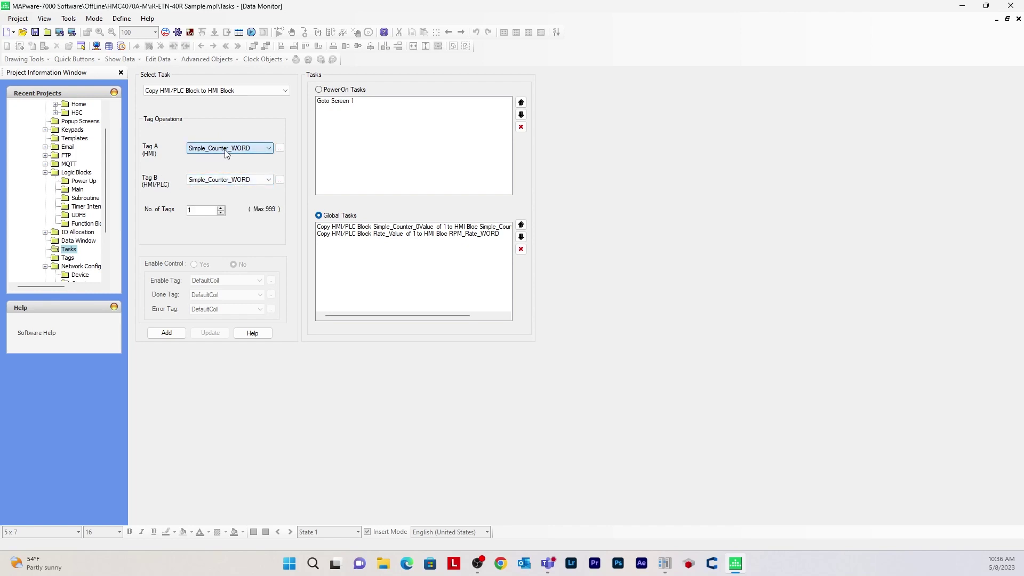
pyautogui.click(222, 180)
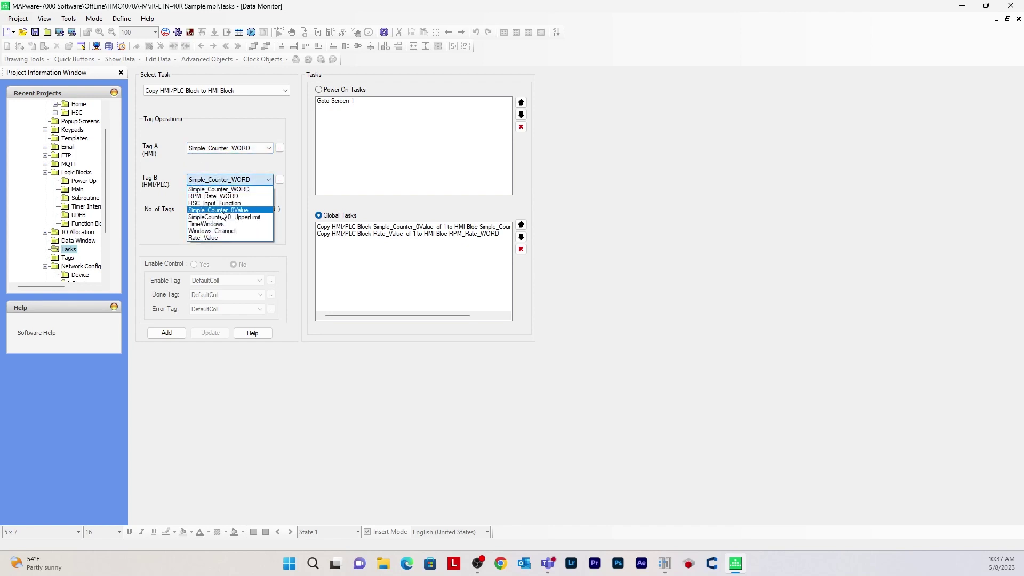
pyautogui.click(251, 164)
pyautogui.click(157, 334)
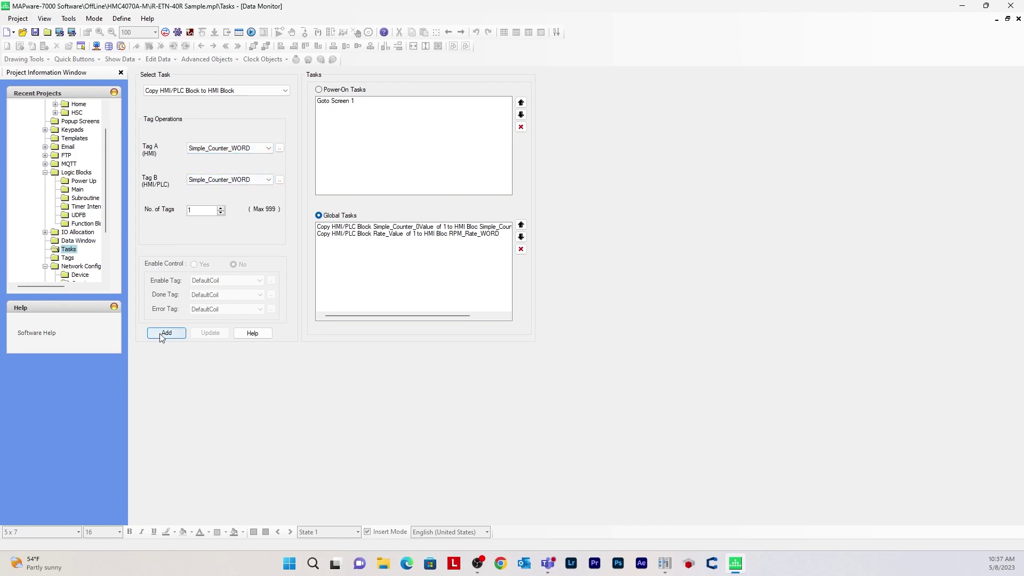
# Return to the Data Window, check the tag selection for adding variables, and close it without adding any.
pyautogui.click(238, 33)
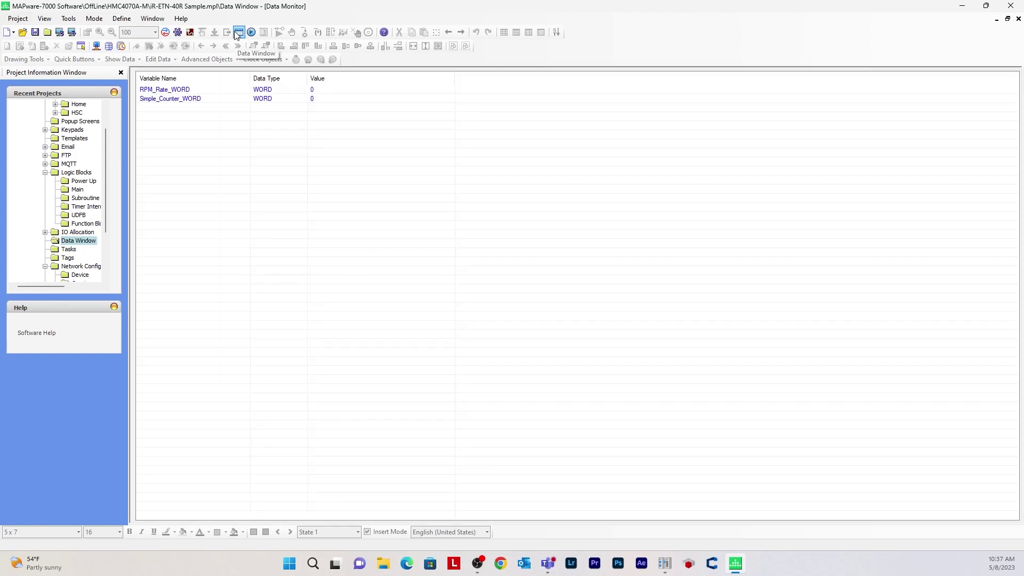
pyautogui.rightClick(215, 121)
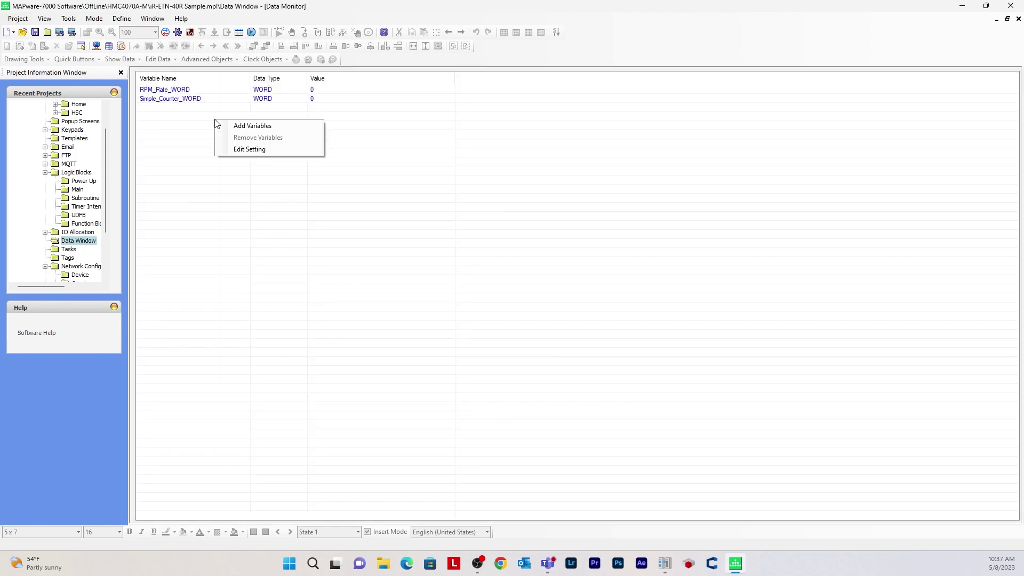
pyautogui.click(259, 131)
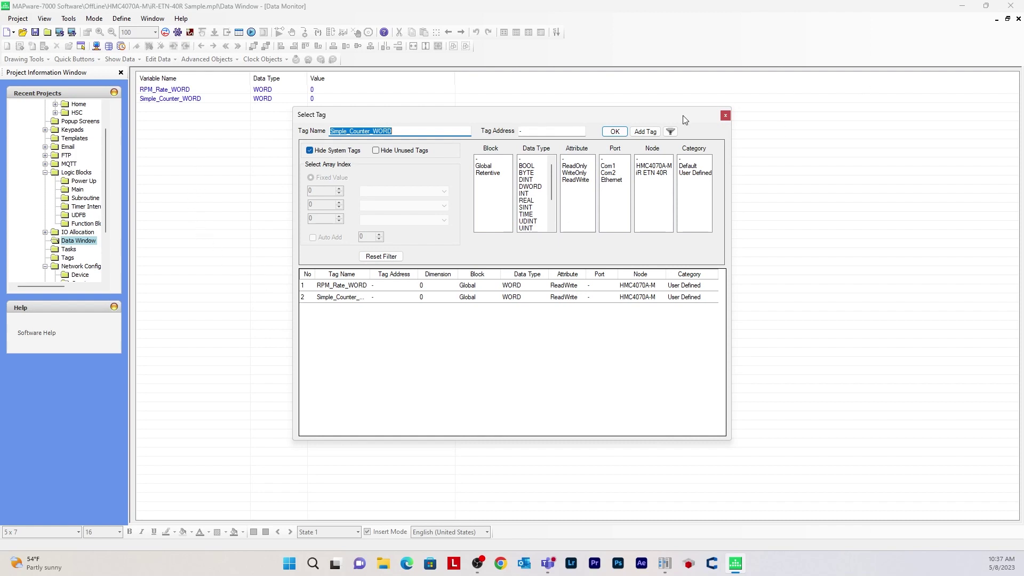
pyautogui.click(725, 116)
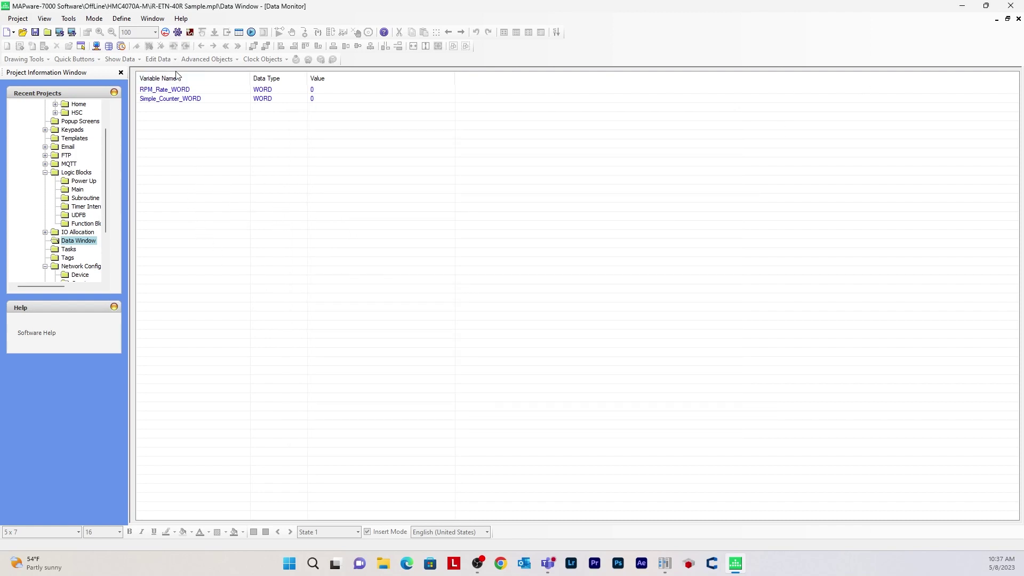
# Confirm the PC communication settings with Ethernet mode, IP address 192.168.255.238, monitoring port 1100 and download port 5000.
pyautogui.click(69, 18)
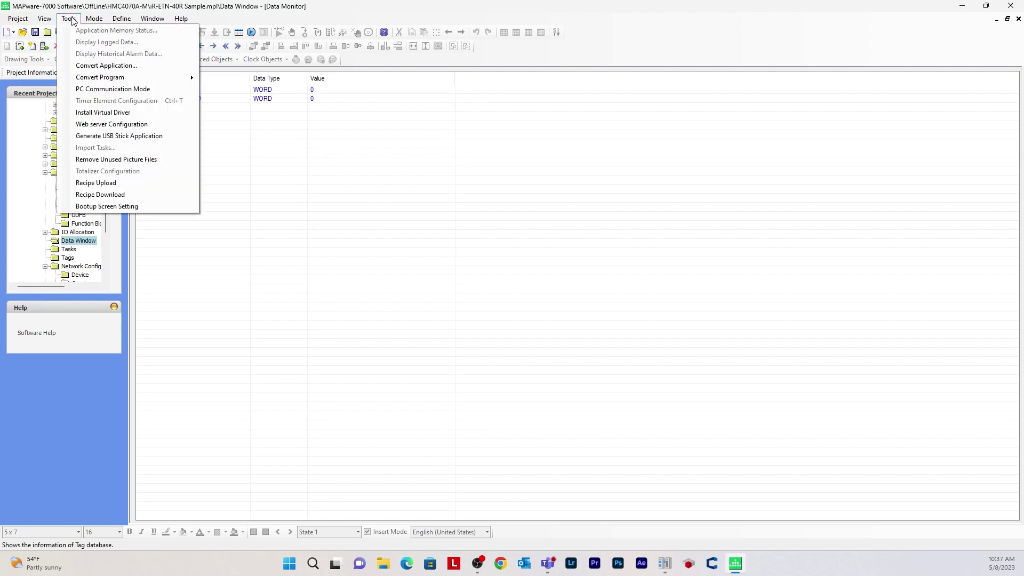
pyautogui.click(98, 92)
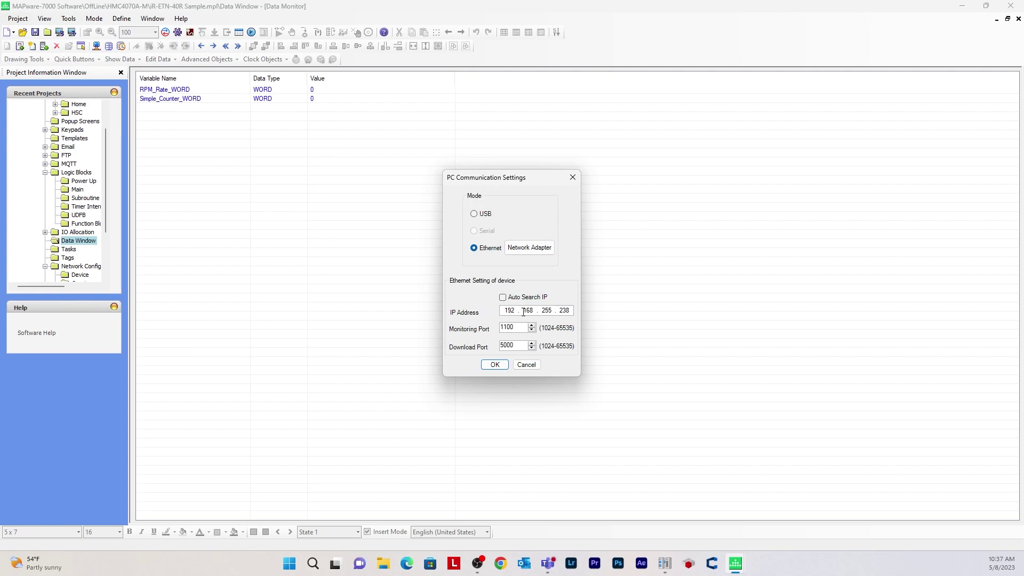
pyautogui.click(501, 367)
# Open the go-online-with-download settings, examine the Firmware and Application download options, and close the communication dialog.
pyautogui.click(97, 21)
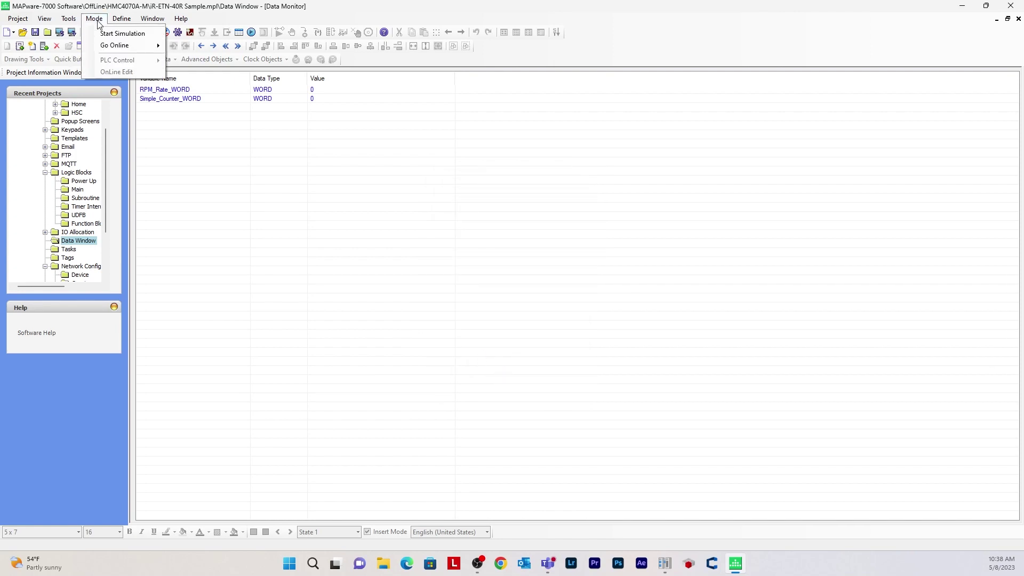
pyautogui.moveTo(104, 52)
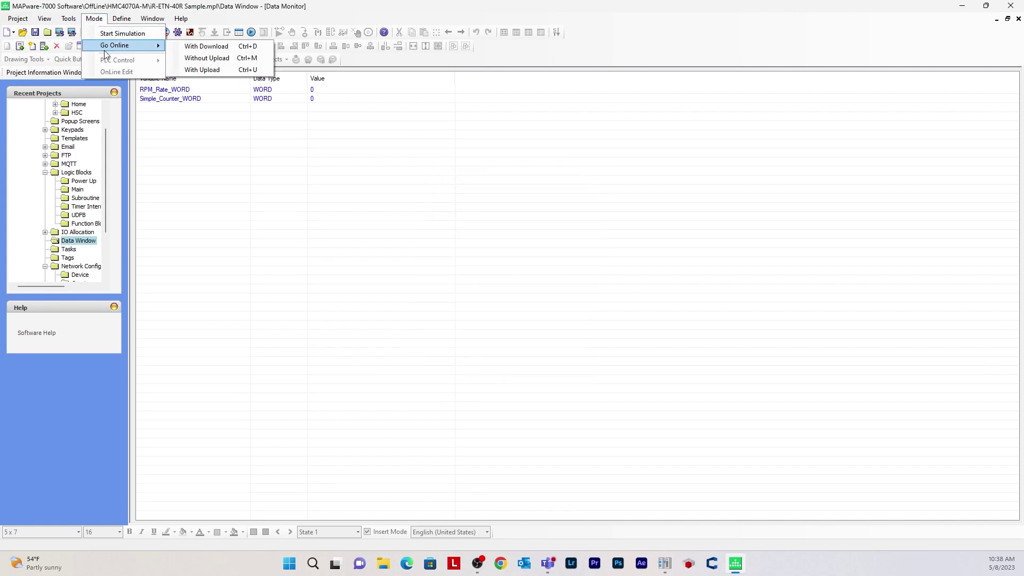
pyautogui.click(205, 46)
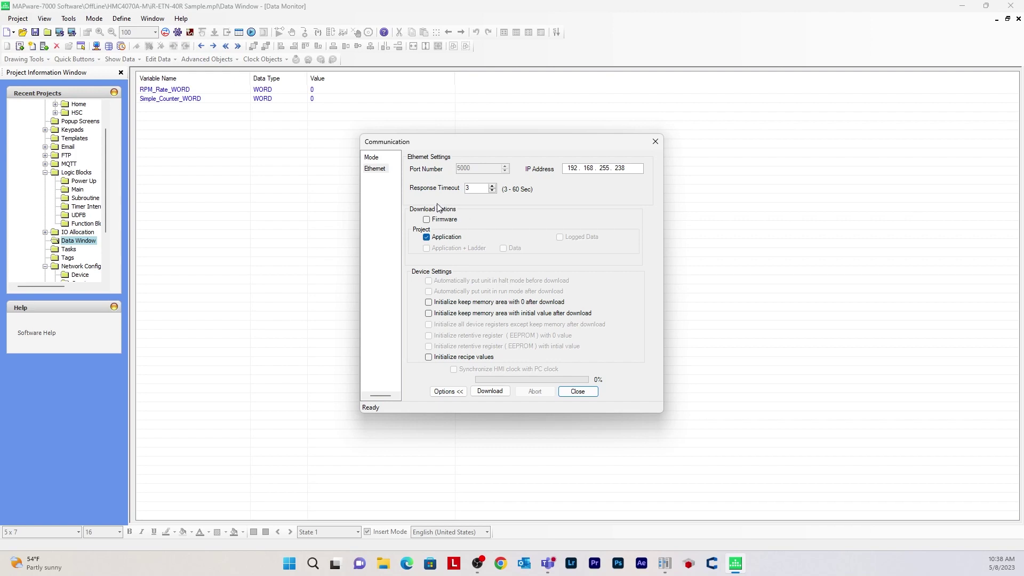
pyautogui.click(427, 220)
pyautogui.click(427, 238)
pyautogui.click(496, 393)
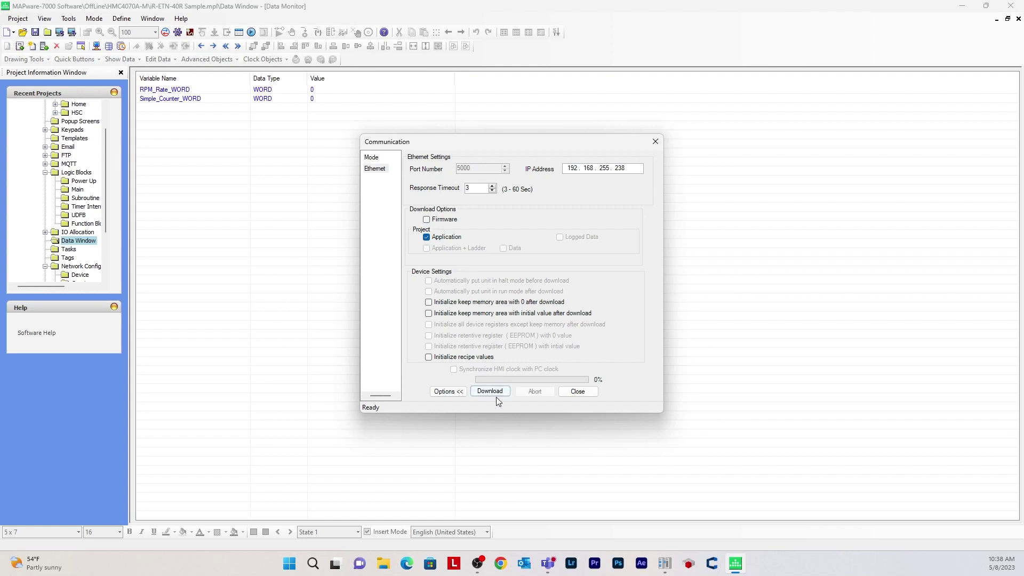
pyautogui.click(579, 393)
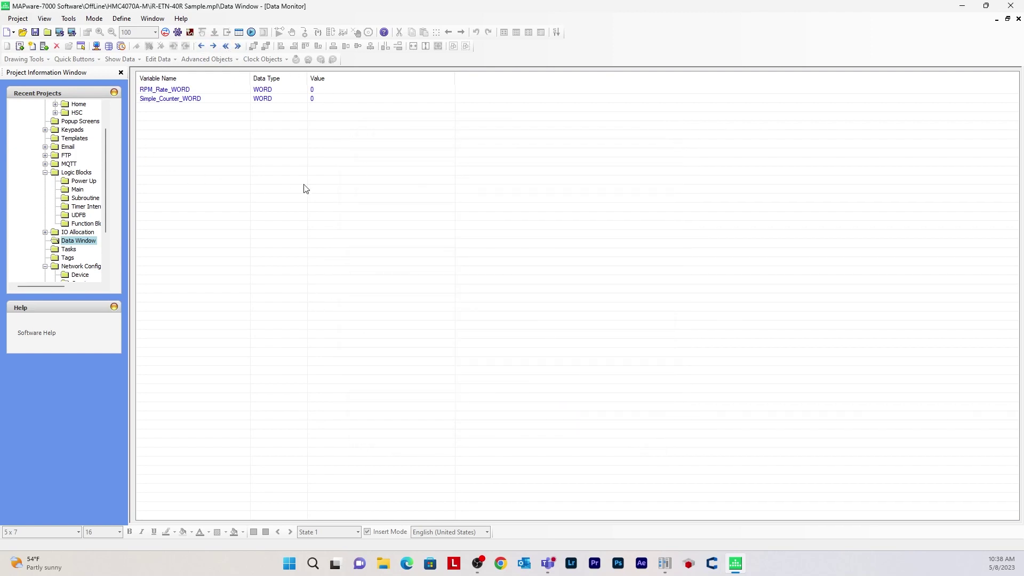
# Start going online with download again for the HMC4070A-M project.
pyautogui.click(94, 18)
pyautogui.moveTo(99, 46)
pyautogui.click(203, 47)
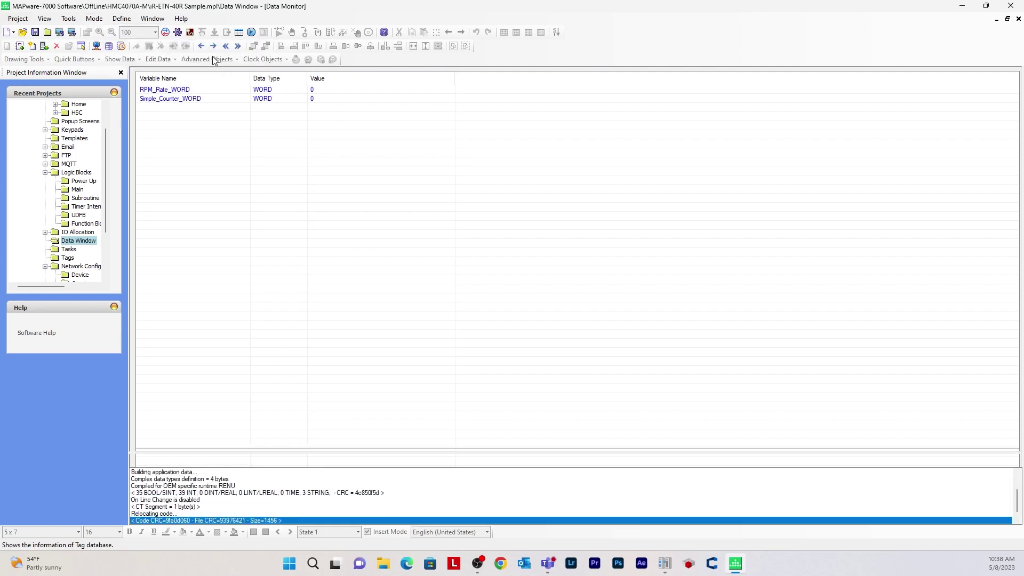